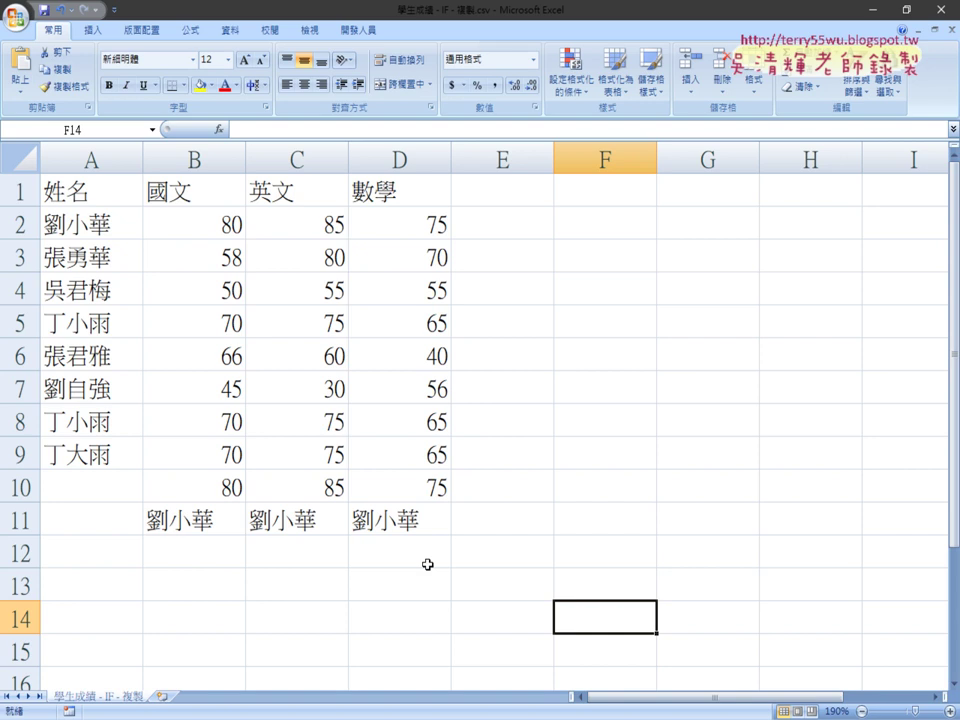
Review the old B10 and B11 formulas, then clear the results in B10:D11
{"action": "left_click", "coordinate": [197, 484]}
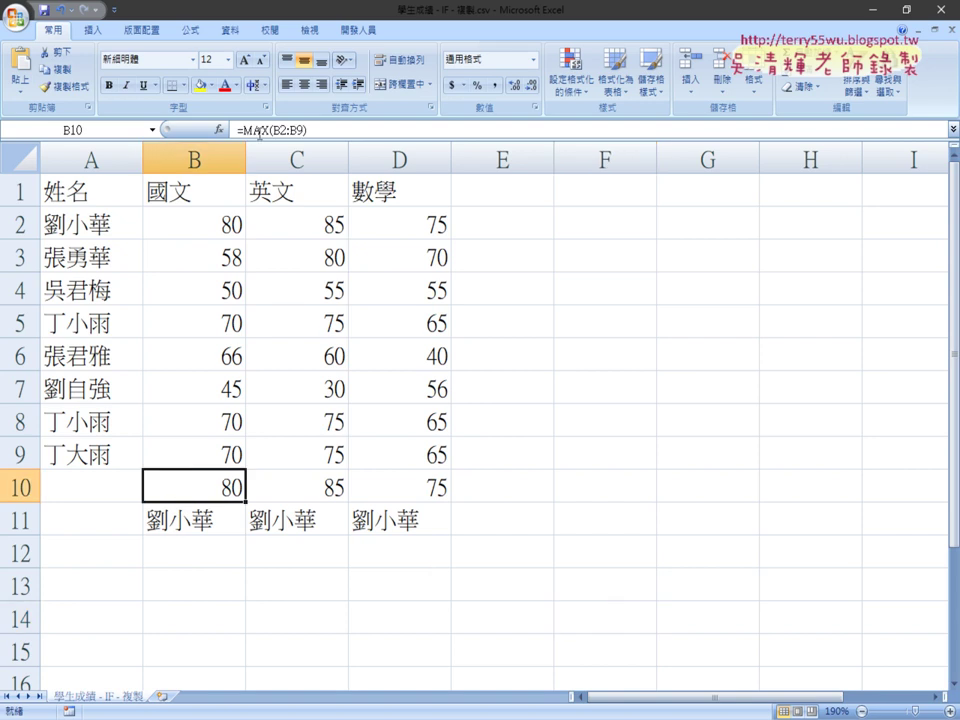
{"action": "left_click", "coordinate": [190, 518]}
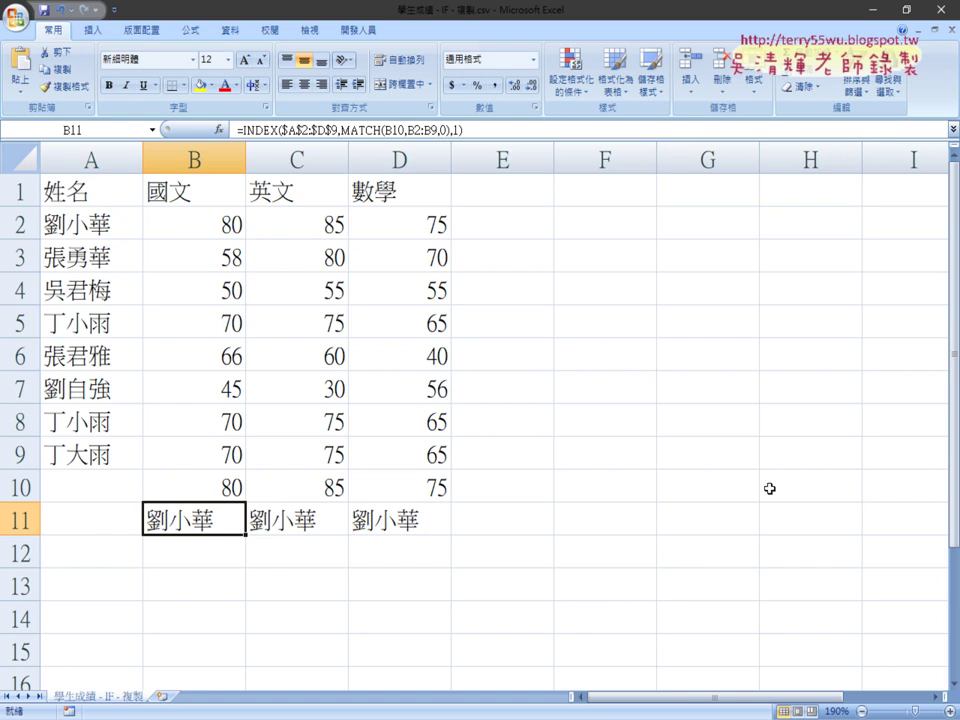
{"action": "left_click_drag", "start_coordinate": [231, 489], "coordinate": [408, 518]}
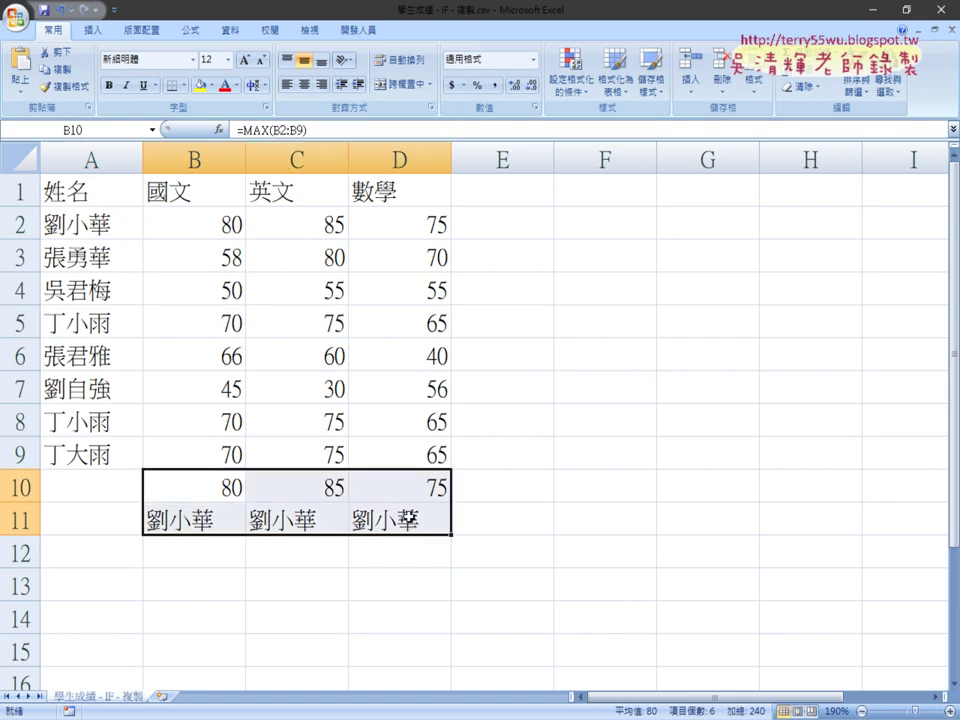
{"action": "key", "text": "Delete"}
Enter =MAX(B2:B9) in B10 from the 統計 function category, giving 80
{"action": "left_click", "coordinate": [195, 493]}
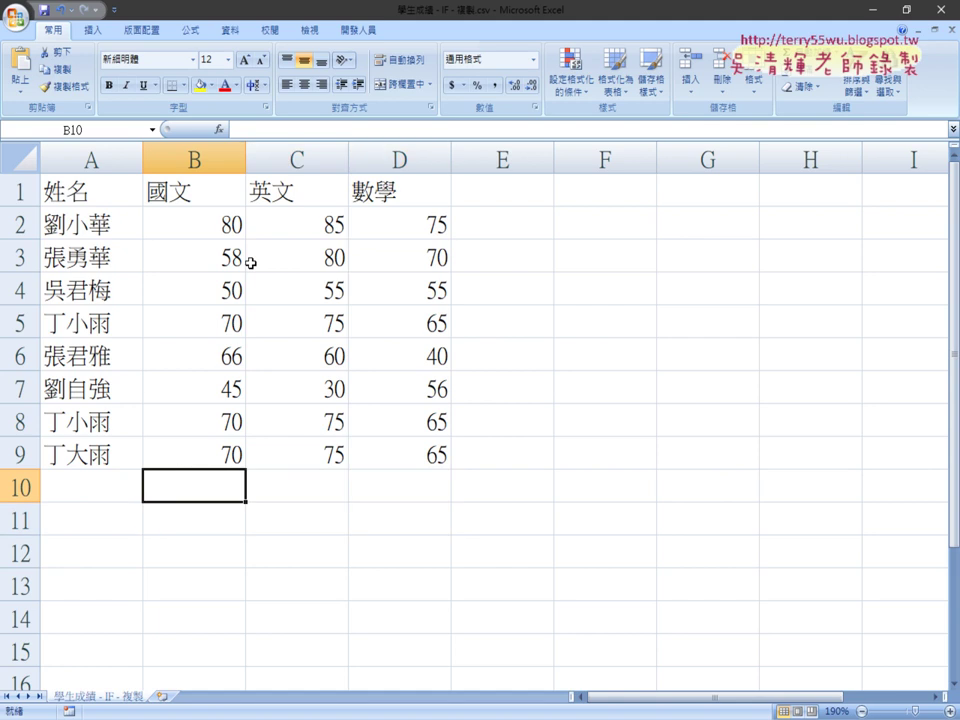
{"action": "left_click", "coordinate": [216, 129]}
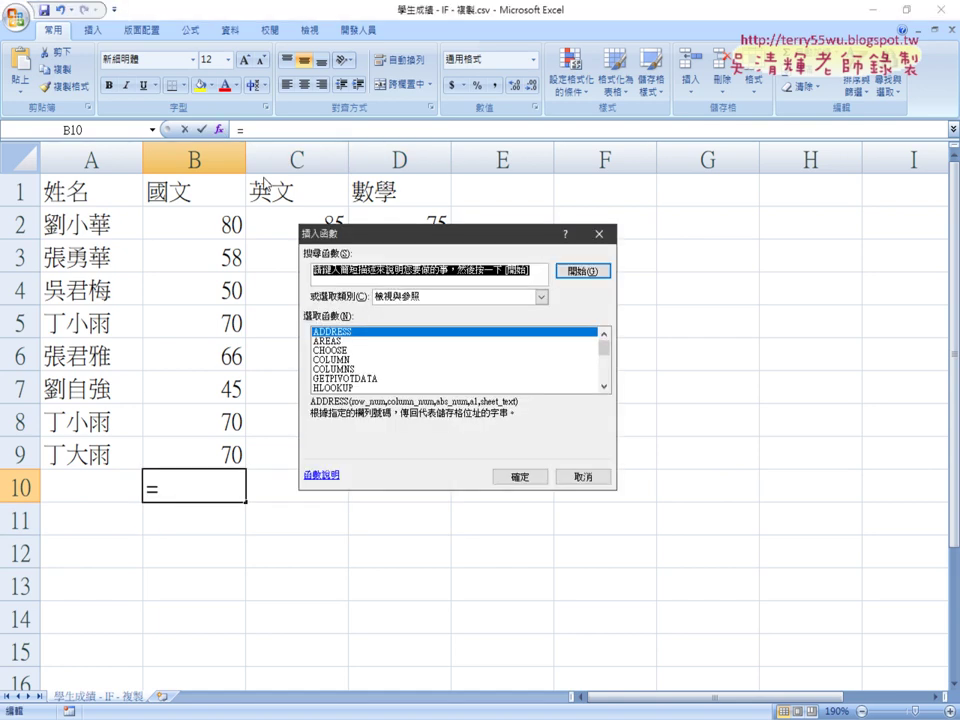
{"action": "left_click", "coordinate": [449, 298]}
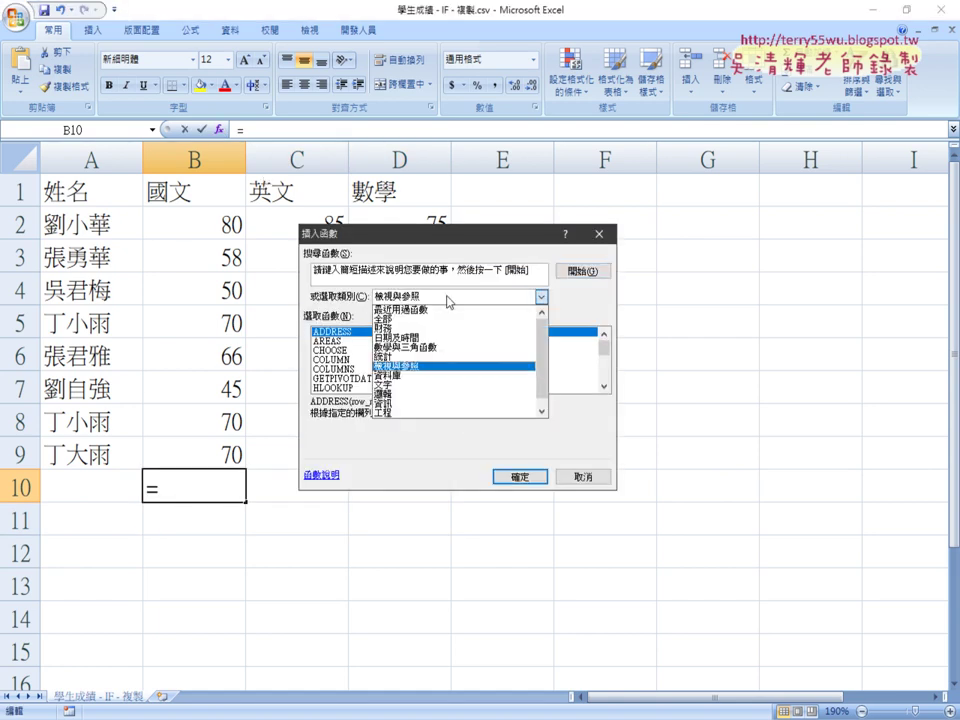
{"action": "left_click", "coordinate": [435, 358]}
{"action": "left_click_drag", "start_coordinate": [604, 344], "coordinate": [608, 367]}
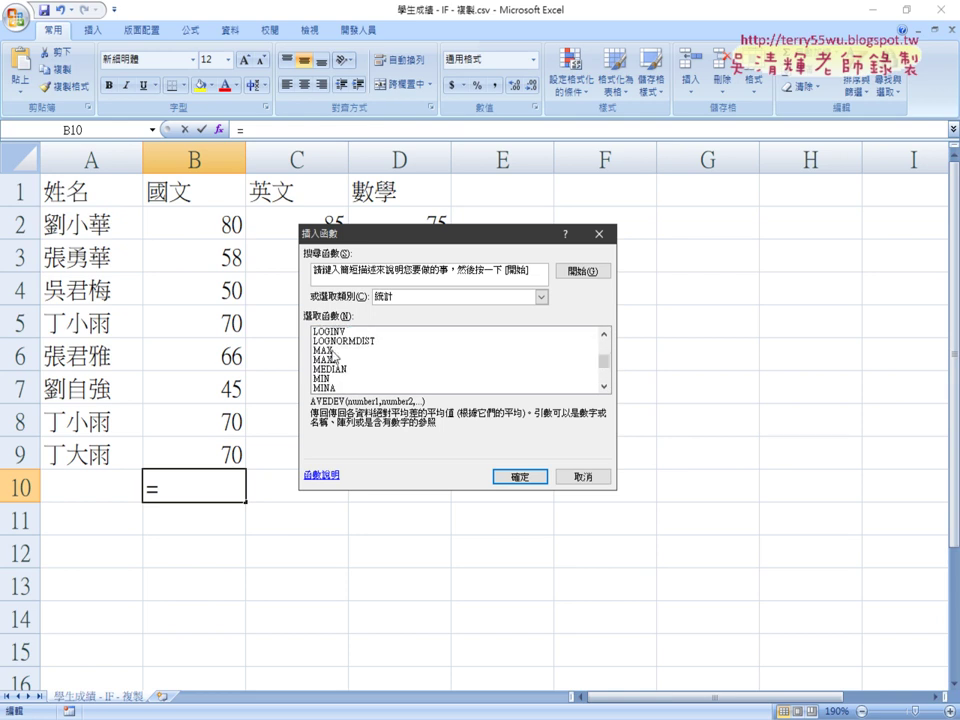
{"action": "double_click", "coordinate": [378, 351]}
{"action": "left_click_drag", "start_coordinate": [191, 230], "coordinate": [203, 455]}
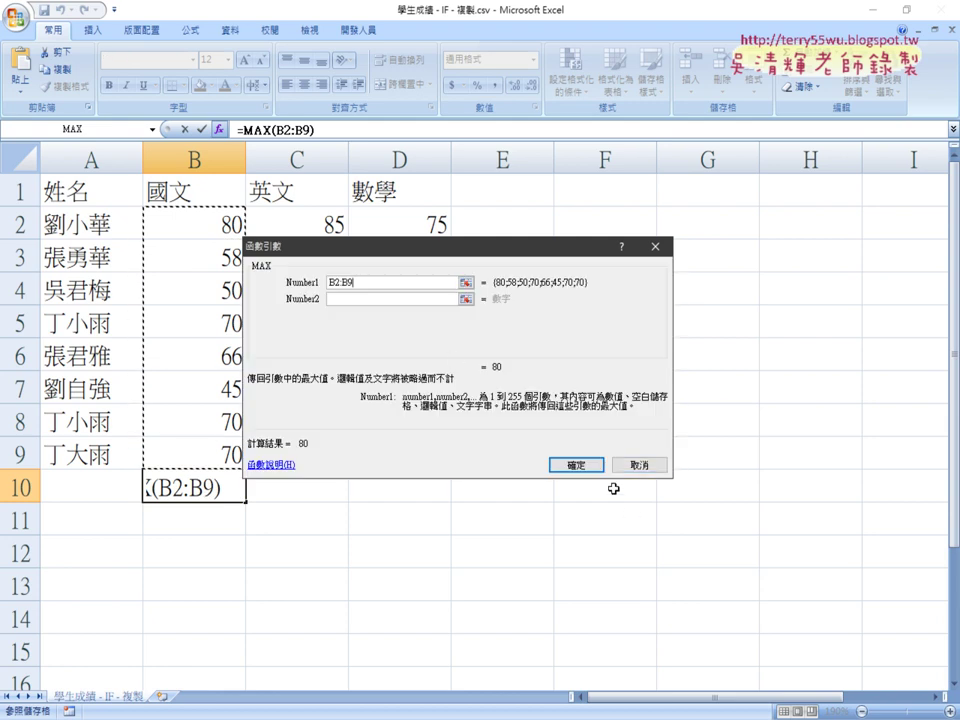
{"action": "key", "text": "Return"}
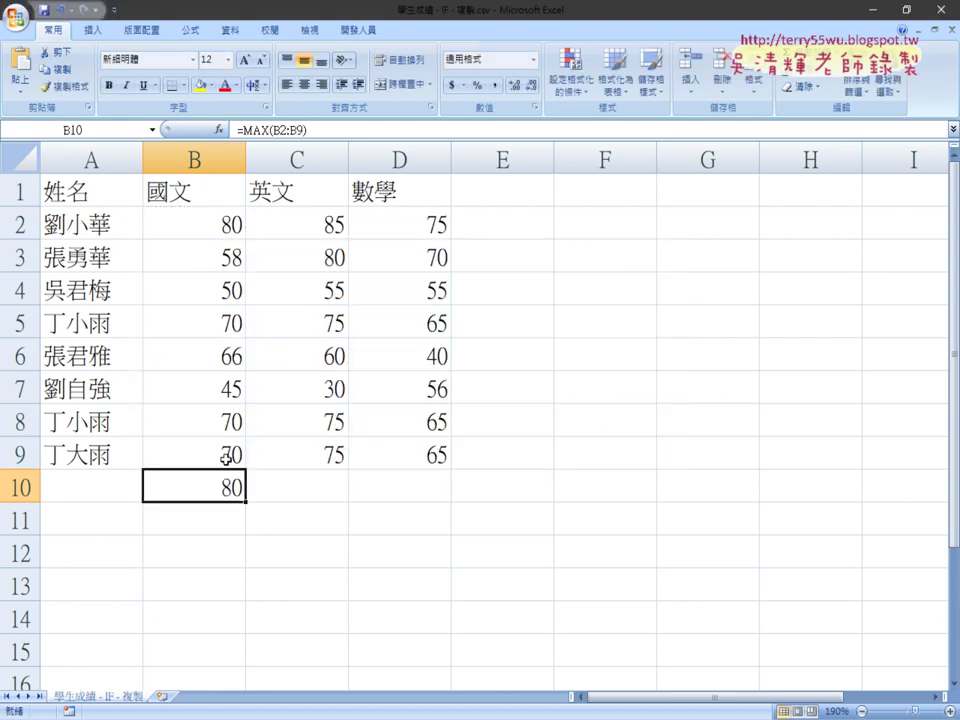
{"action": "left_click", "coordinate": [218, 521]}
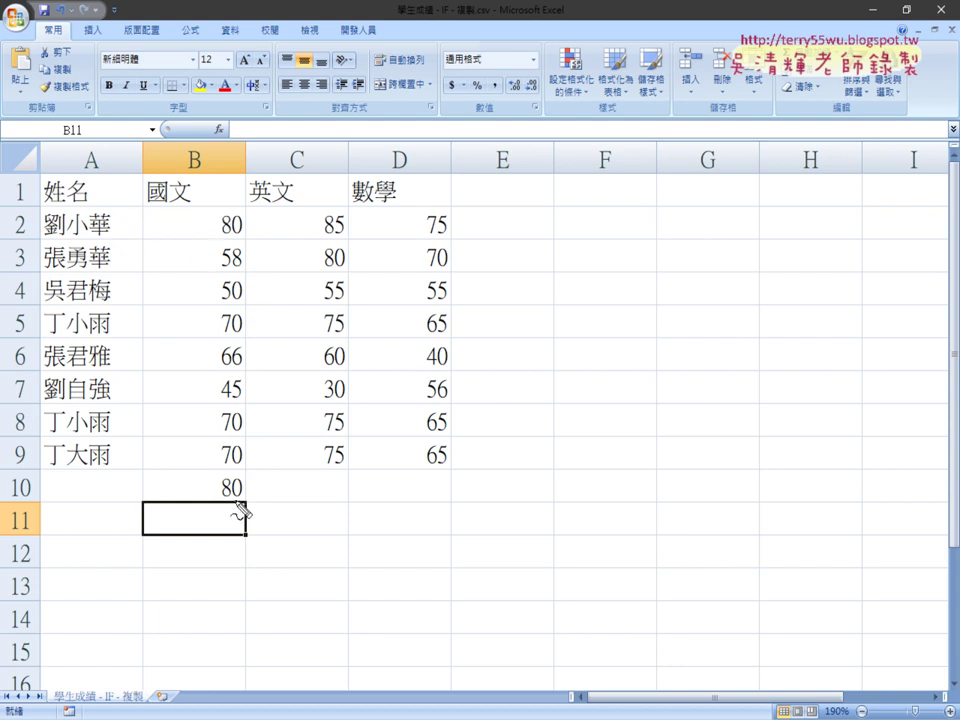
{"action": "left_click_drag", "start_coordinate": [238, 476], "coordinate": [228, 502]}
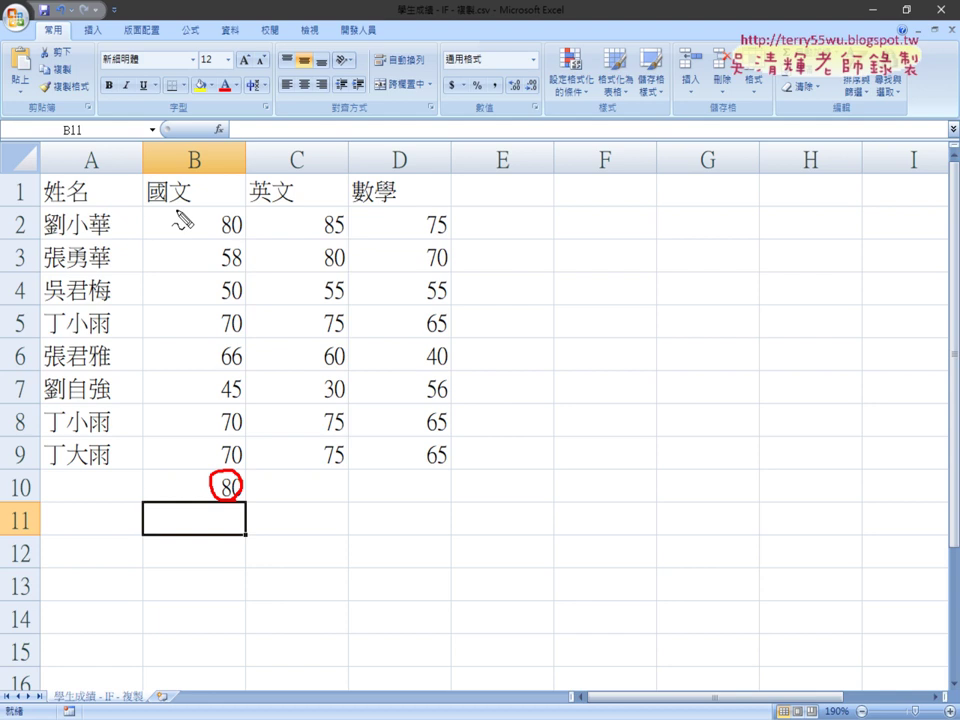
{"action": "mouse_move", "coordinate": [145, 205]}
{"action": "left_mouse_down"}
{"action": "mouse_move", "coordinate": [155, 455]}
{"action": "mouse_move", "coordinate": [242, 463]}
{"action": "left_mouse_up"}
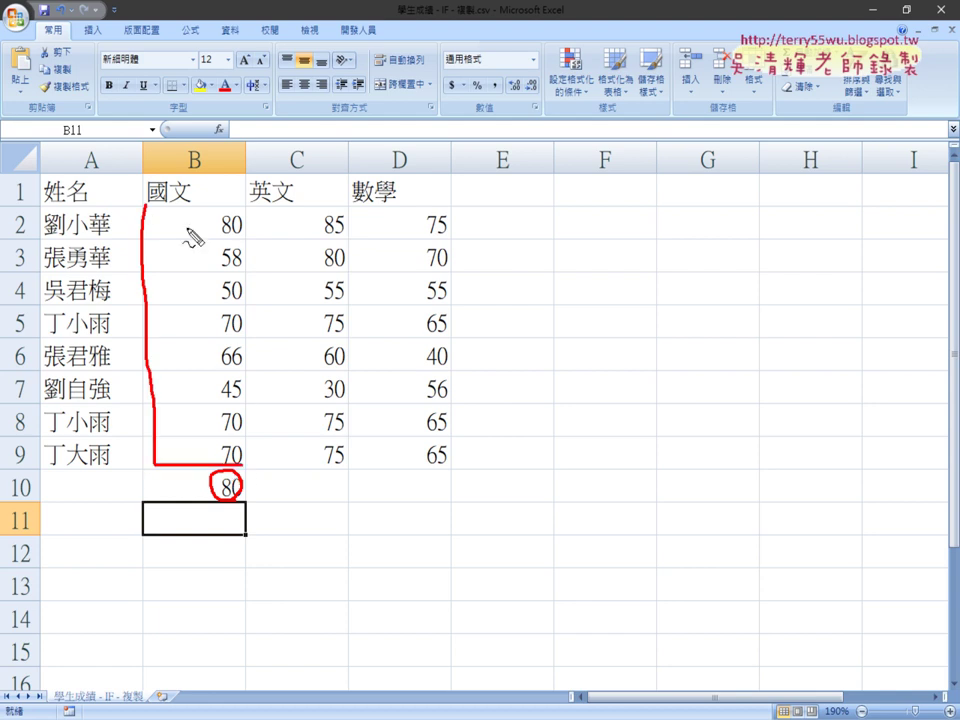
{"action": "mouse_move", "coordinate": [160, 205]}
{"action": "left_mouse_down"}
{"action": "mouse_move", "coordinate": [255, 205]}
{"action": "mouse_move", "coordinate": [250, 468]}
{"action": "left_mouse_up"}
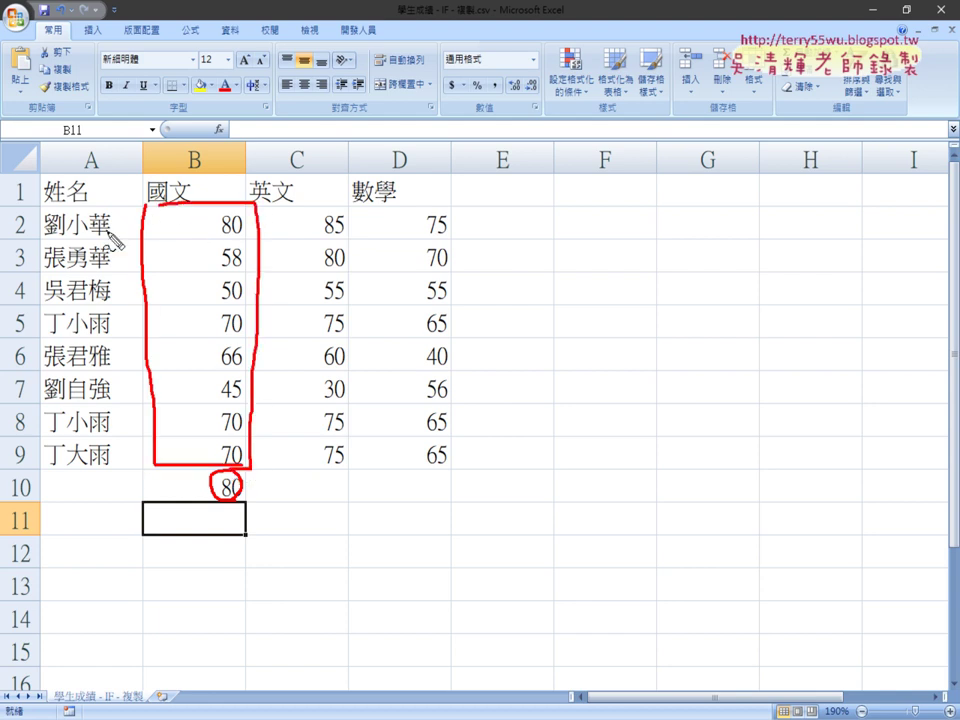
{"action": "mouse_move", "coordinate": [117, 207]}
{"action": "left_mouse_down"}
{"action": "mouse_move", "coordinate": [17, 208]}
{"action": "mouse_move", "coordinate": [12, 380]}
{"action": "mouse_move", "coordinate": [99, 484]}
{"action": "mouse_move", "coordinate": [133, 418]}
{"action": "mouse_move", "coordinate": [137, 223]}
{"action": "left_mouse_up"}
{"action": "mouse_move", "coordinate": [224, 233]}
{"action": "left_mouse_down"}
{"action": "mouse_move", "coordinate": [232, 221]}
{"action": "mouse_move", "coordinate": [240, 244]}
{"action": "mouse_move", "coordinate": [118, 224]}
{"action": "mouse_move", "coordinate": [104, 232]}
{"action": "mouse_move", "coordinate": [40, 212]}
{"action": "mouse_move", "coordinate": [112, 238]}
{"action": "mouse_move", "coordinate": [40, 380]}
{"action": "mouse_move", "coordinate": [130, 520]}
{"action": "mouse_move", "coordinate": [150, 527]}
{"action": "left_mouse_up"}
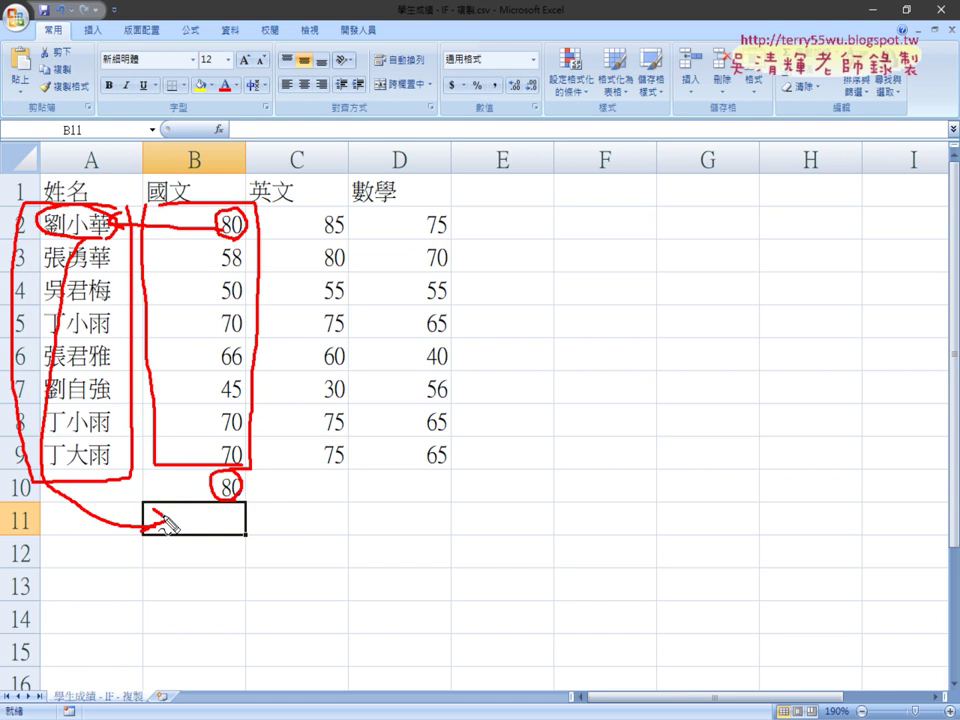
Start MATCH from the 檢視與參照 category in B11, using B10 (80) as lookup value
{"action": "key", "text": "Escape"}
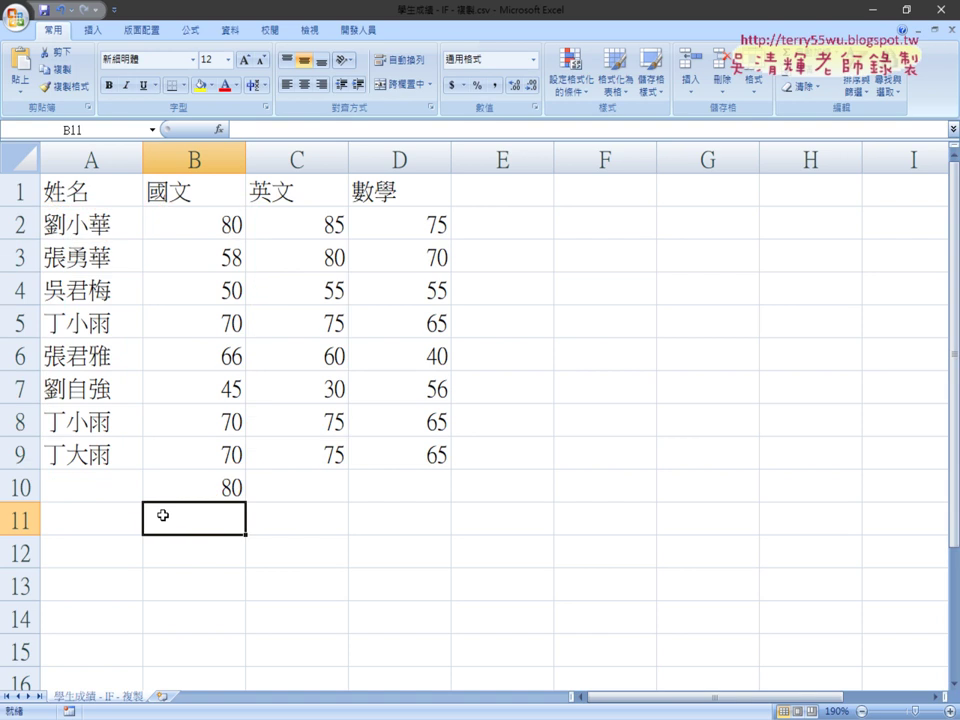
{"action": "left_click", "coordinate": [217, 129]}
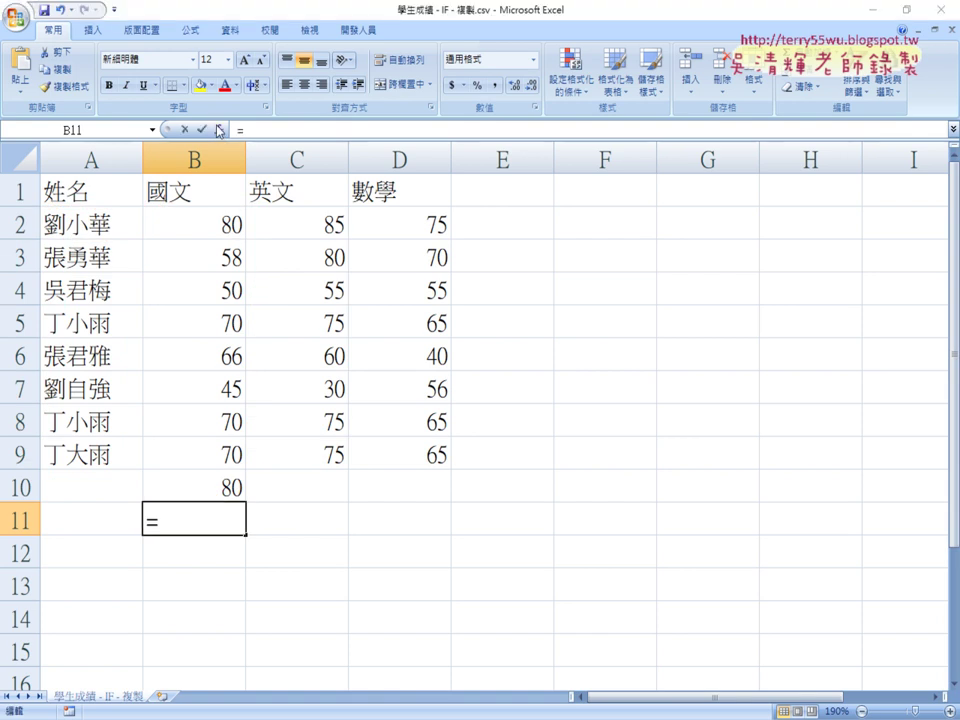
{"action": "left_click_drag", "start_coordinate": [483, 238], "coordinate": [628, 131]}
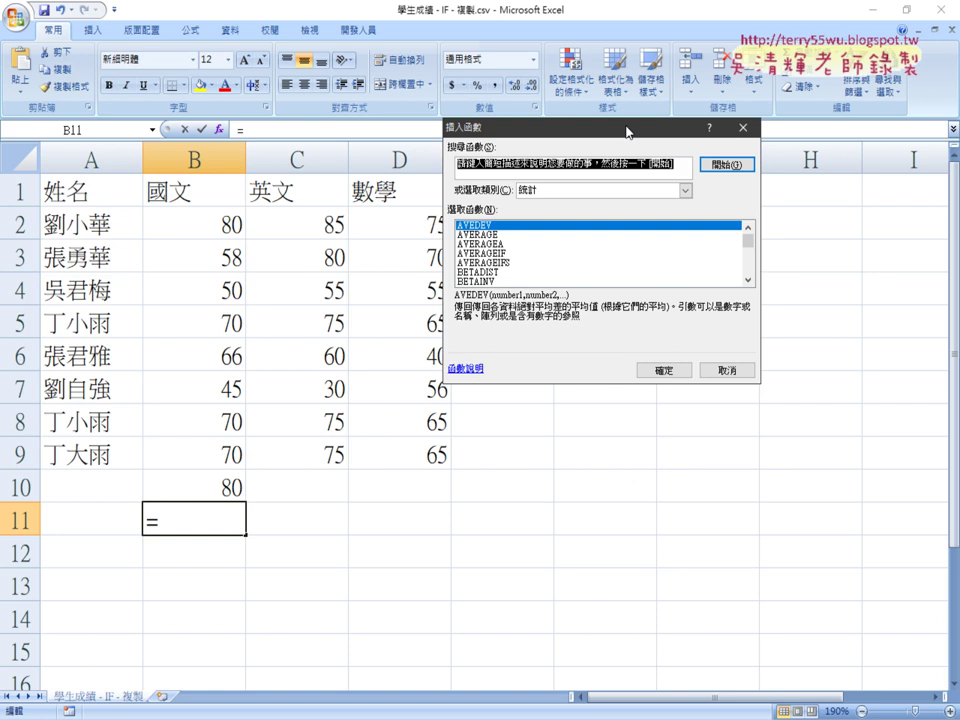
{"action": "left_click", "coordinate": [600, 191]}
{"action": "left_click", "coordinate": [588, 258]}
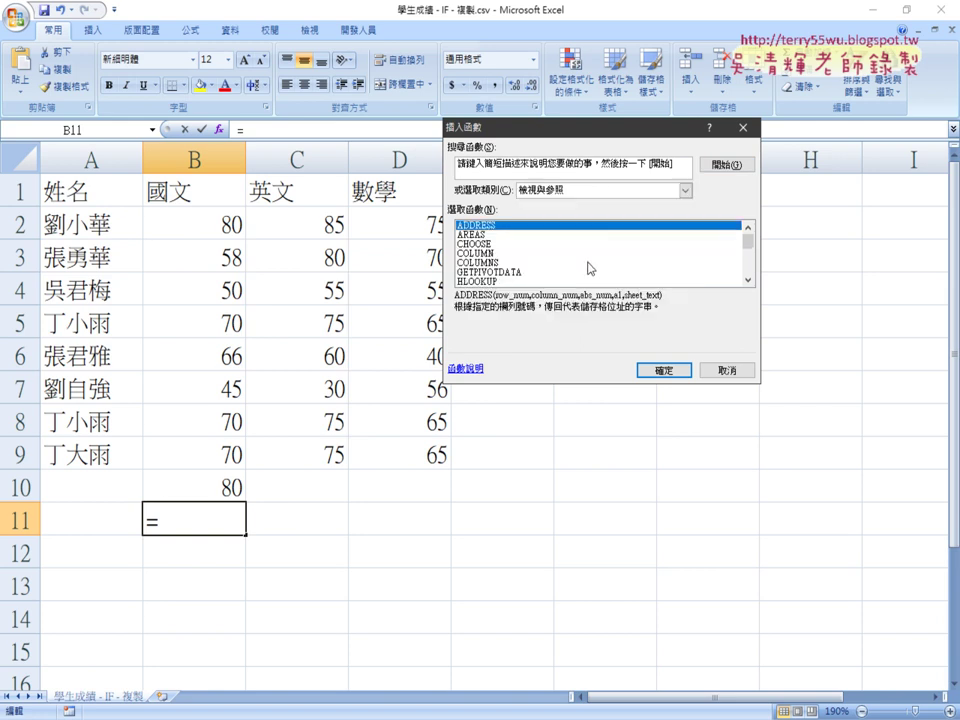
{"action": "left_click_drag", "start_coordinate": [748, 241], "coordinate": [750, 261]}
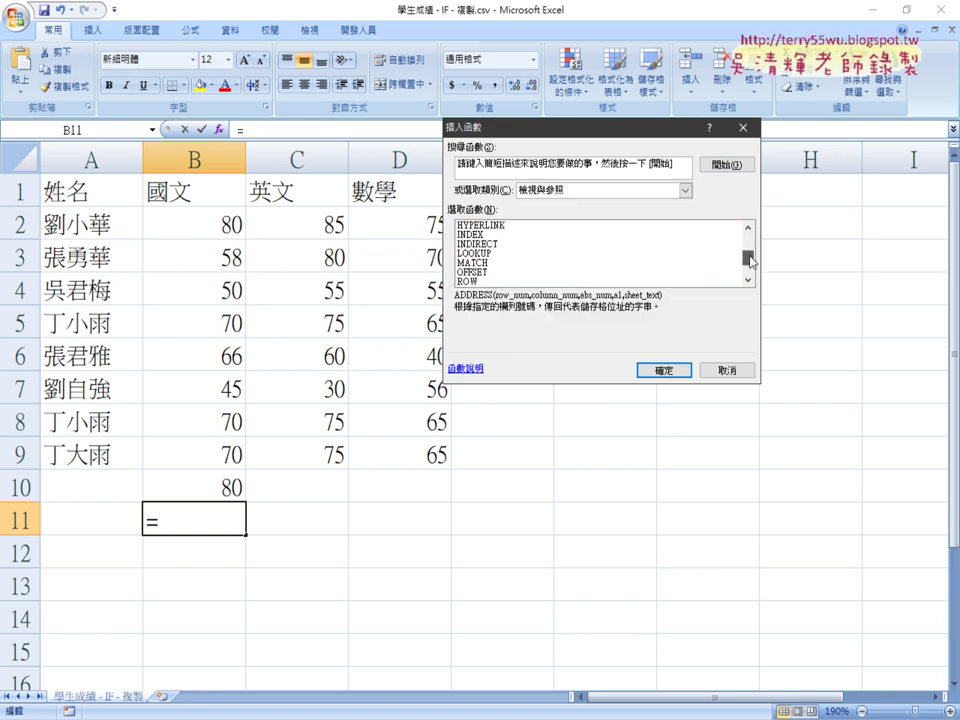
{"action": "left_click", "coordinate": [492, 264]}
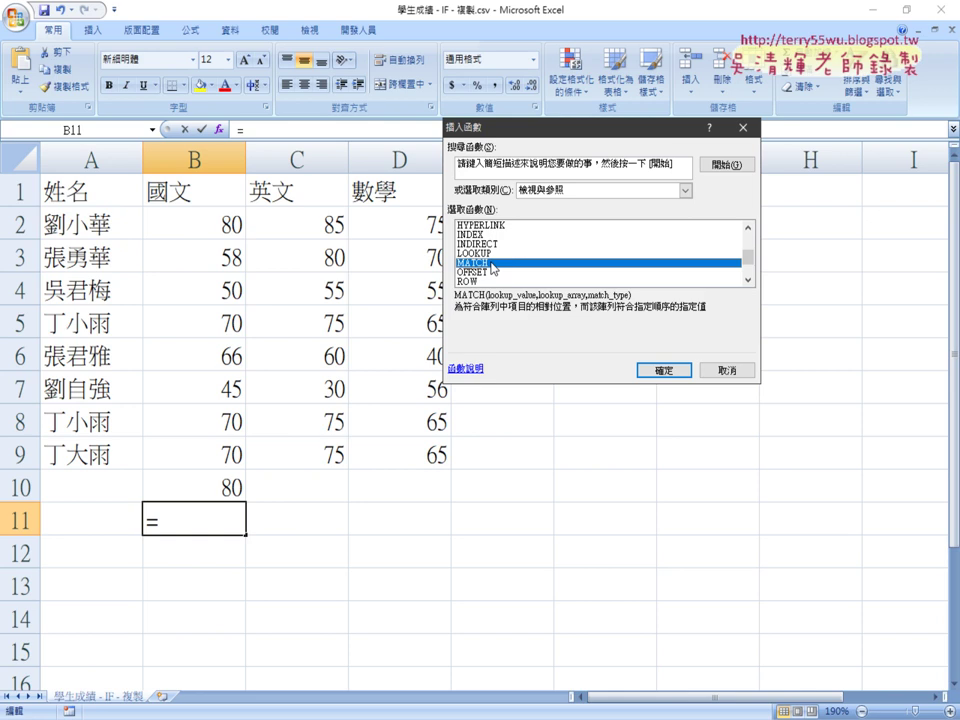
{"action": "left_click", "coordinate": [664, 370]}
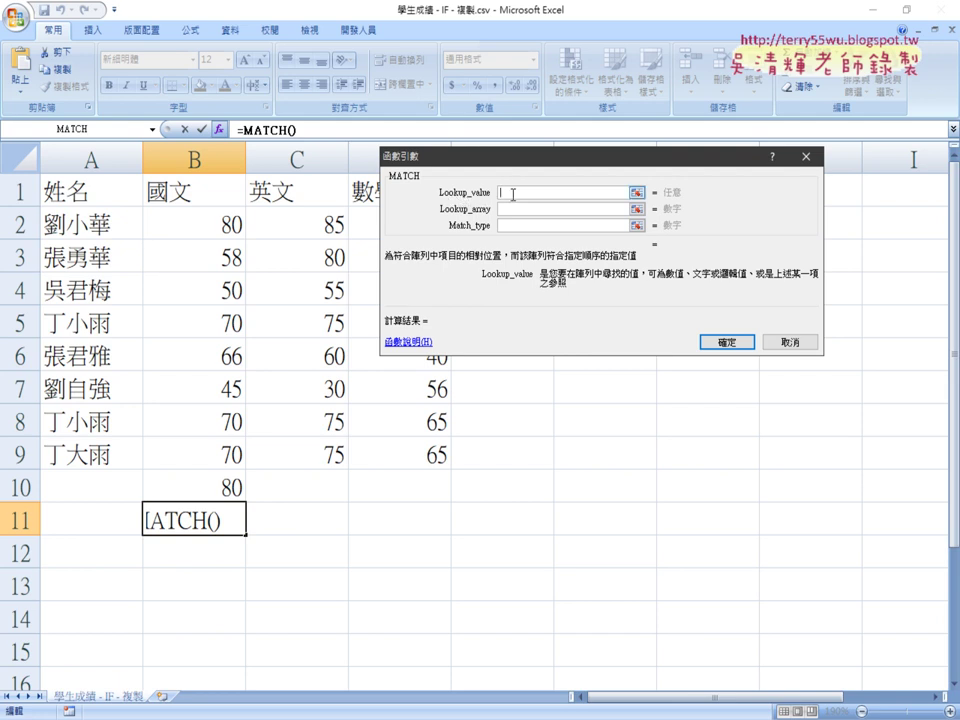
{"action": "left_click", "coordinate": [232, 485]}
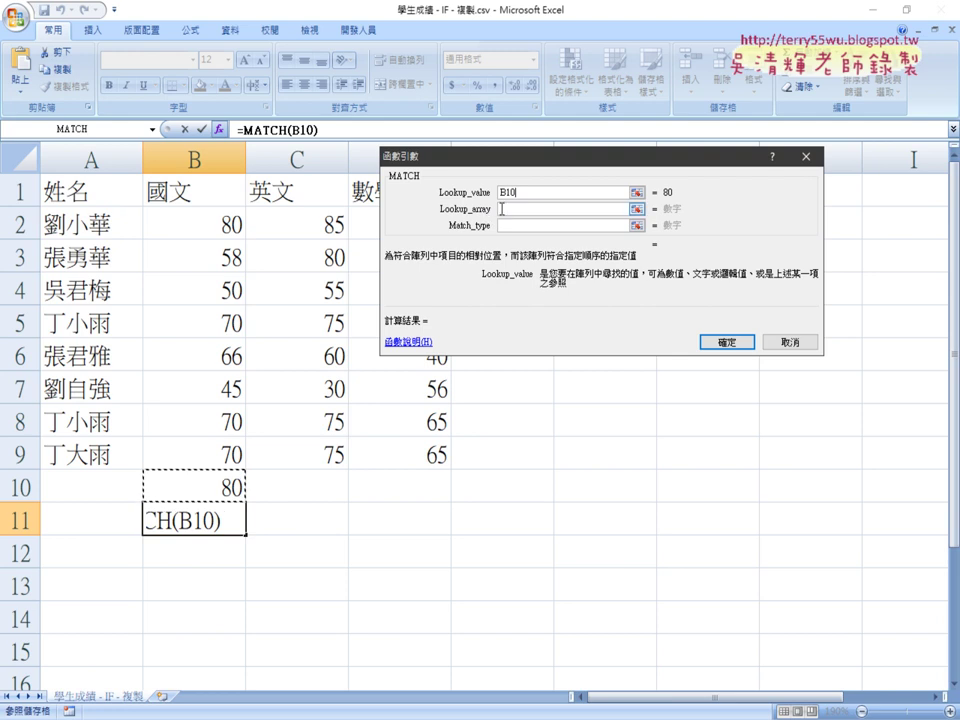
Set MATCH's lookup array to B2:B9 and match type 0, briefly trying 1 first
{"action": "left_click", "coordinate": [501, 209]}
{"action": "left_click_drag", "start_coordinate": [199, 216], "coordinate": [204, 456]}
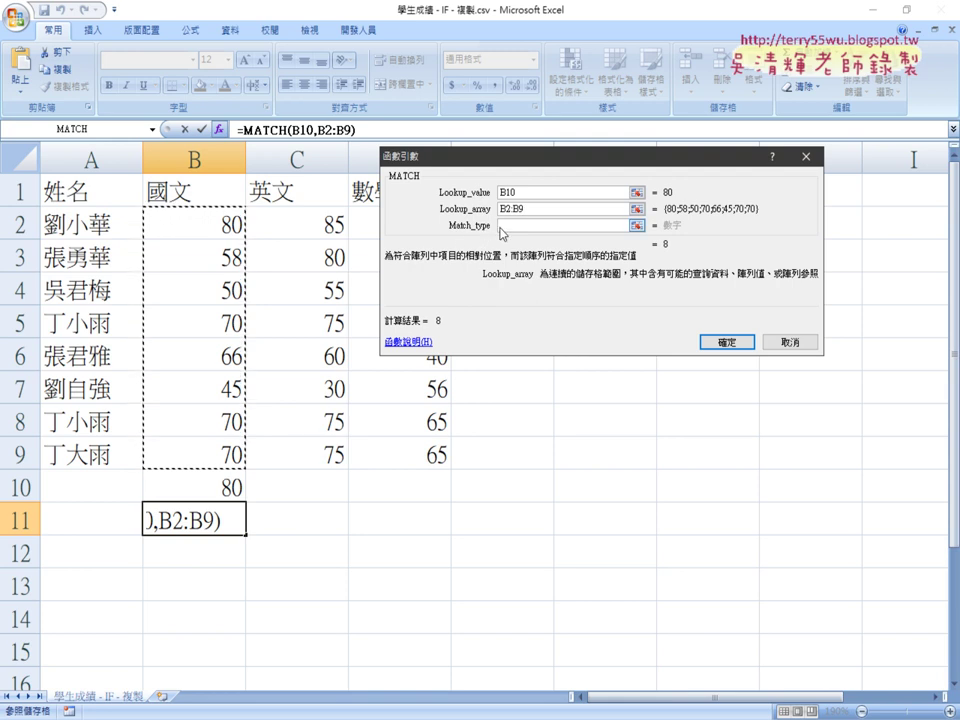
{"action": "key", "text": "Tab"}
{"action": "type", "text": "0"}
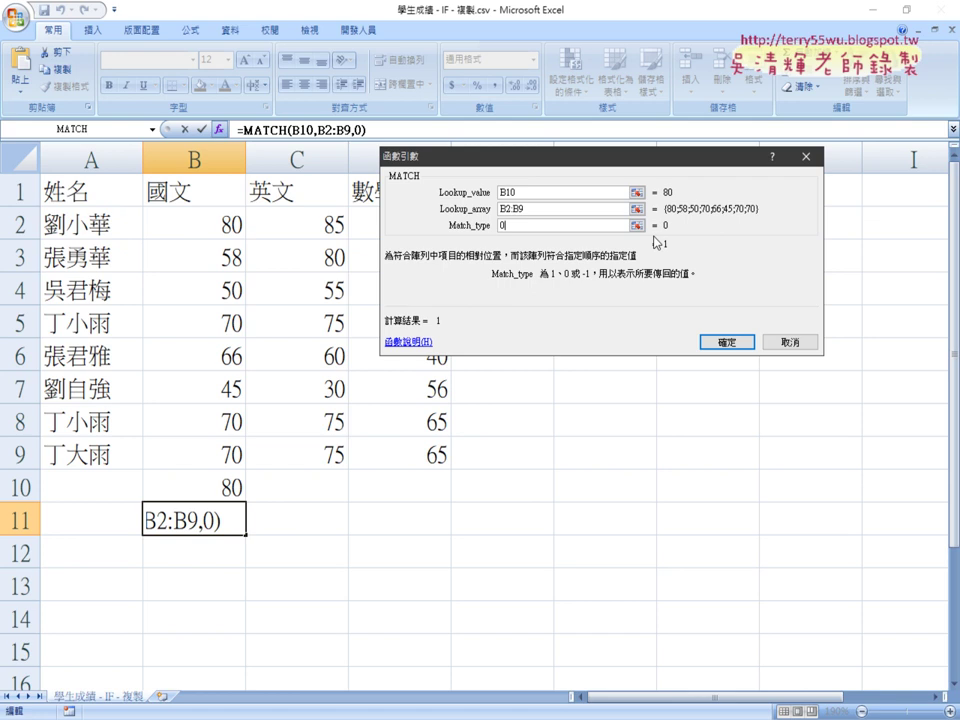
{"action": "key", "text": "BackSpace"}
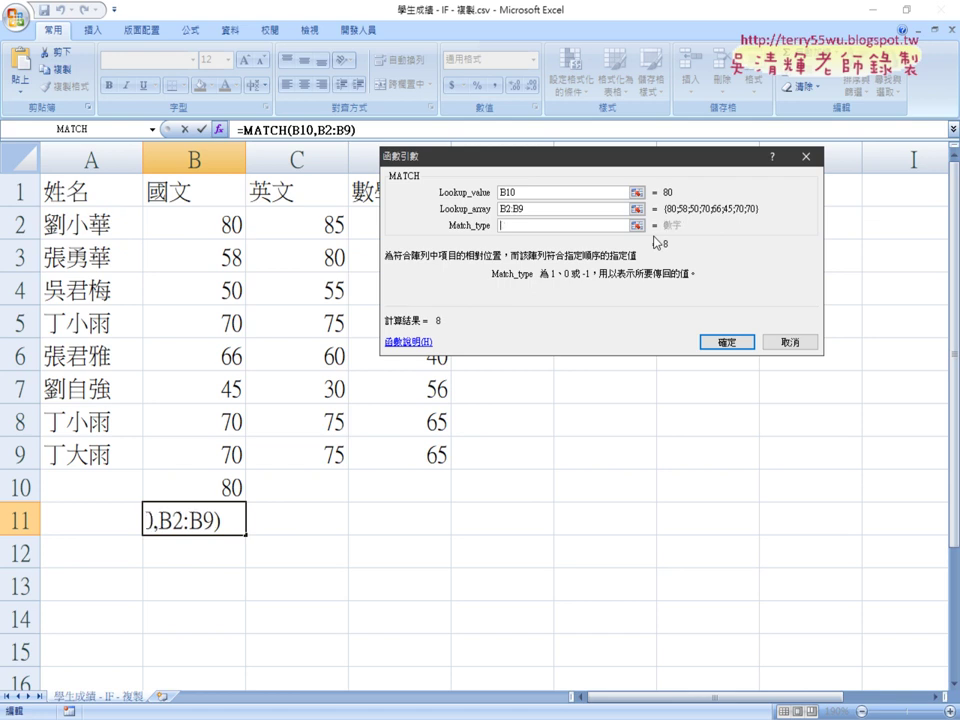
{"action": "type", "text": "1"}
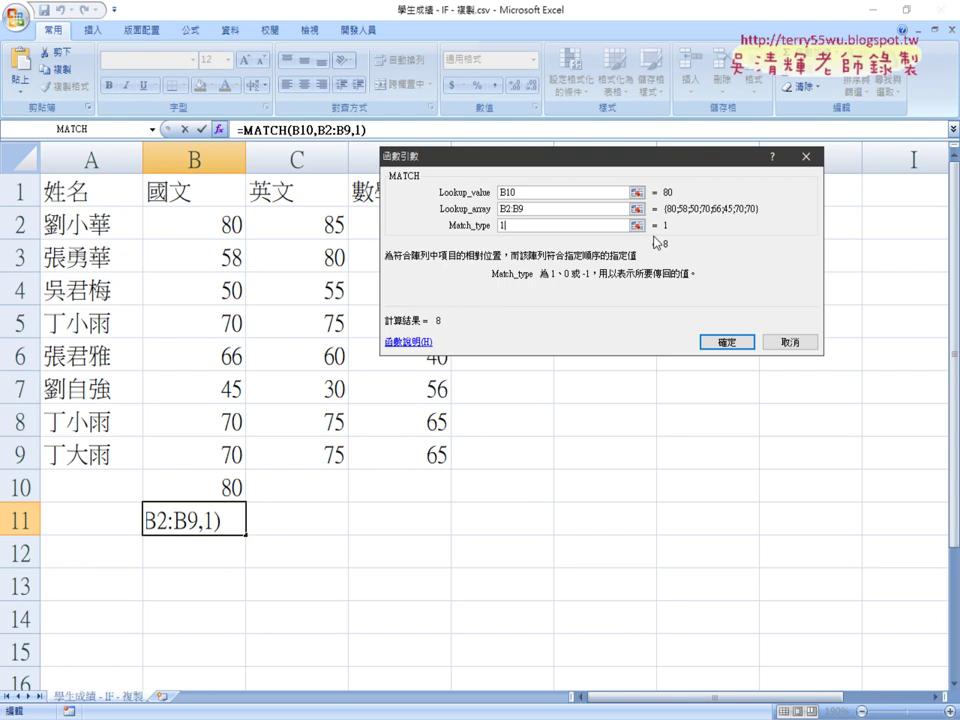
{"action": "key", "text": "BackSpace"}
{"action": "type", "text": "0"}
Annotate the searched scores and result 1, then confirm =MATCH(B10,B2:B9,0) into B11
{"action": "mouse_move", "coordinate": [659, 201]}
{"action": "left_mouse_down"}
{"action": "mouse_move", "coordinate": [656, 215]}
{"action": "mouse_move", "coordinate": [748, 203]}
{"action": "mouse_move", "coordinate": [760, 218]}
{"action": "mouse_move", "coordinate": [665, 221]}
{"action": "left_mouse_up"}
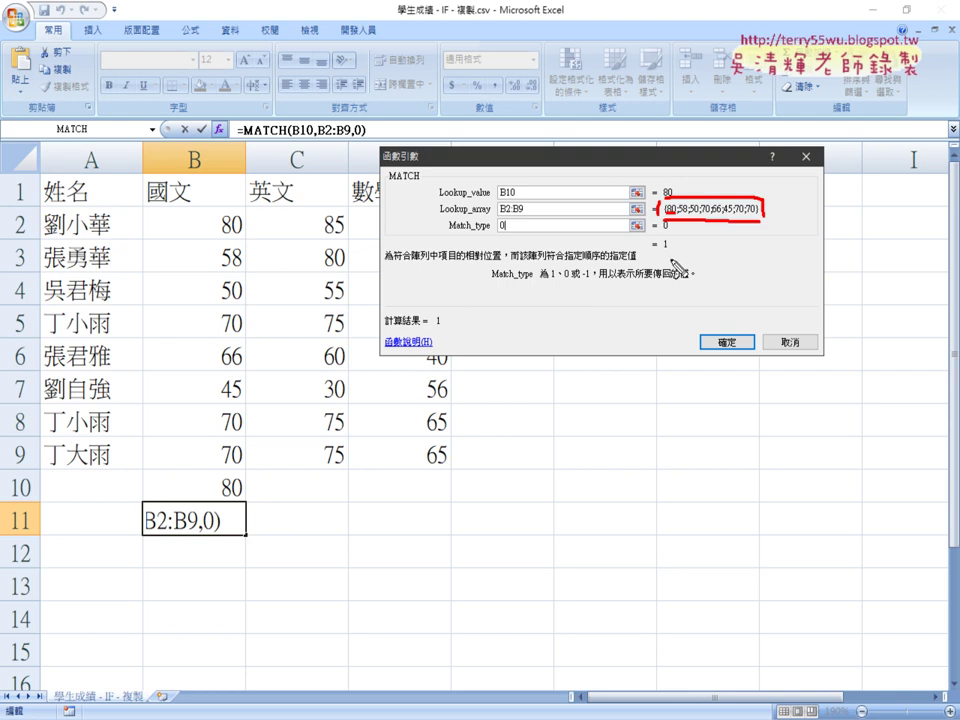
{"action": "left_click_drag", "start_coordinate": [658, 253], "coordinate": [672, 251]}
{"action": "key", "text": "Escape"}
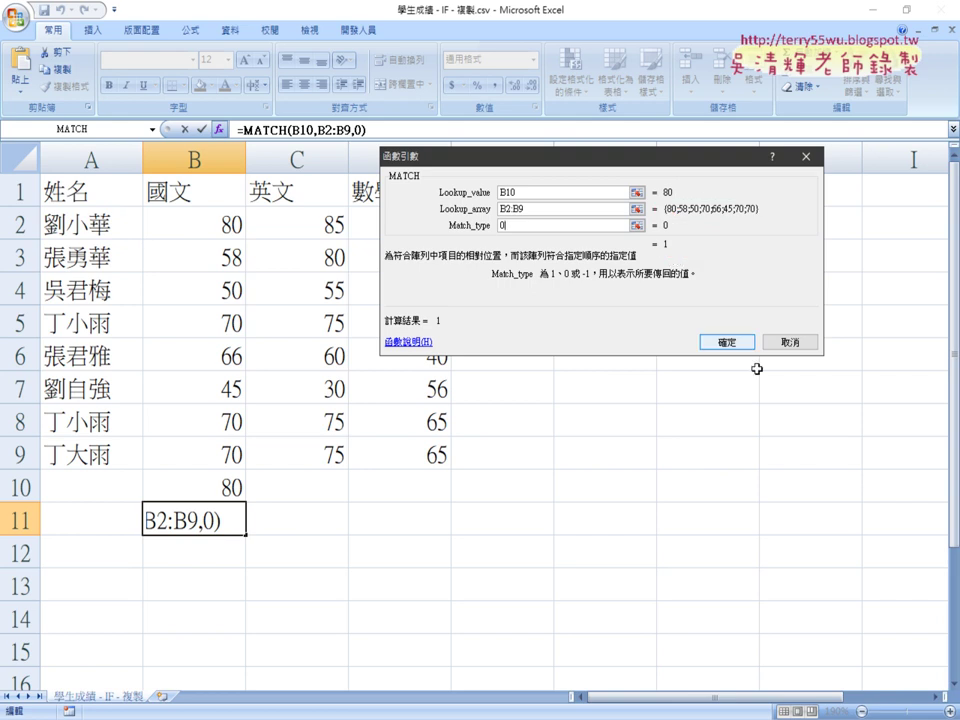
{"action": "left_click", "coordinate": [727, 342]}
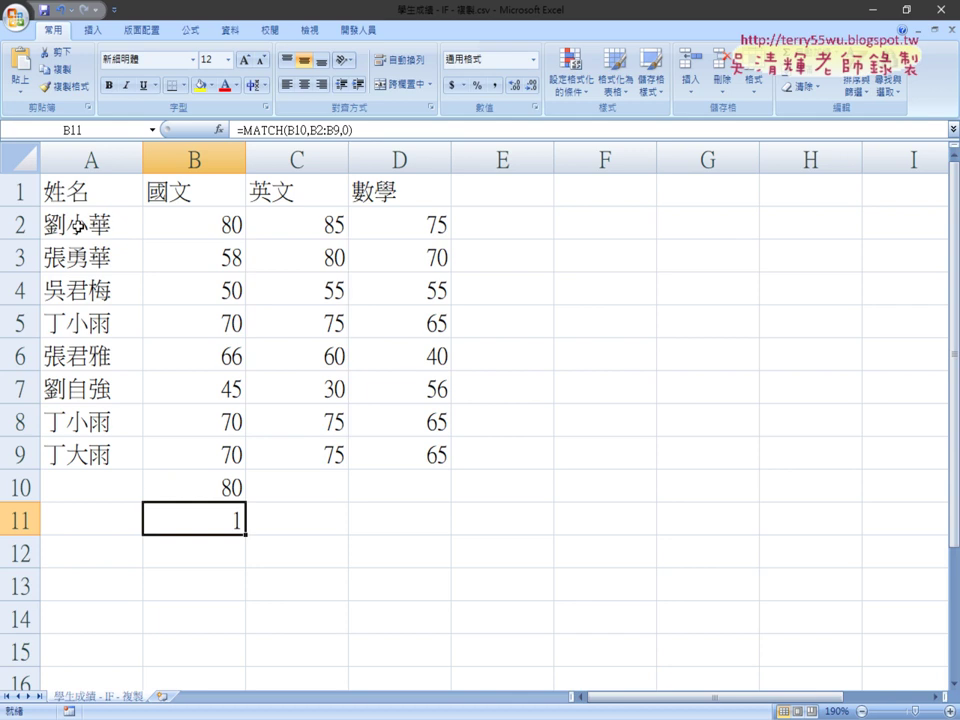
Cut the MATCH text out of B11's formula and insert the array form of INDEX
{"action": "left_click", "coordinate": [254, 135]}
{"action": "left_click_drag", "start_coordinate": [242, 130], "coordinate": [388, 130]}
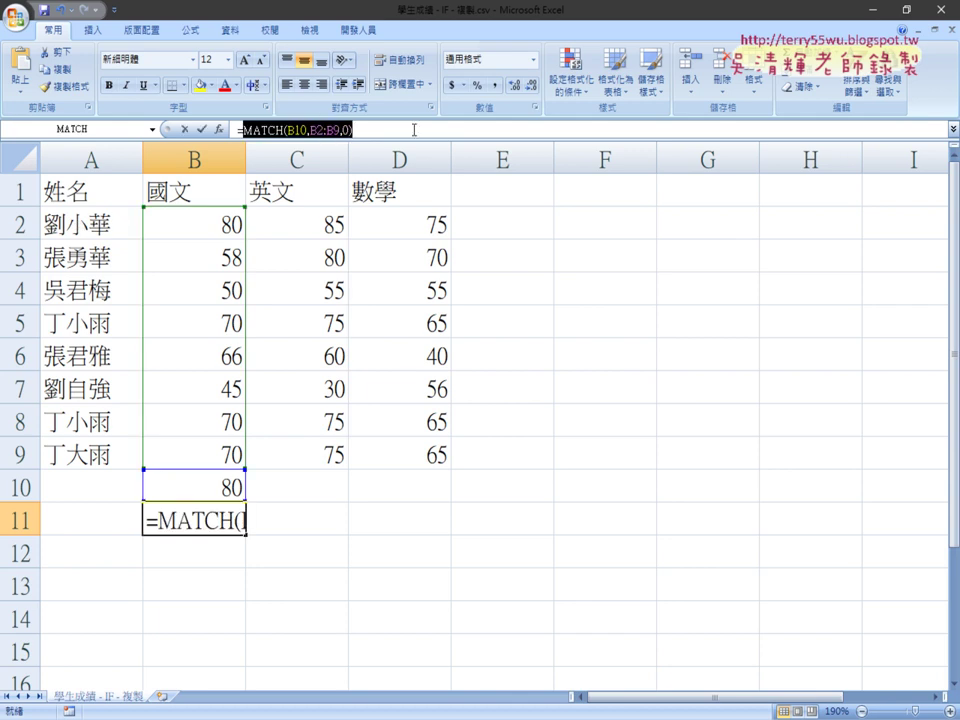
{"action": "right_click", "coordinate": [347, 132]}
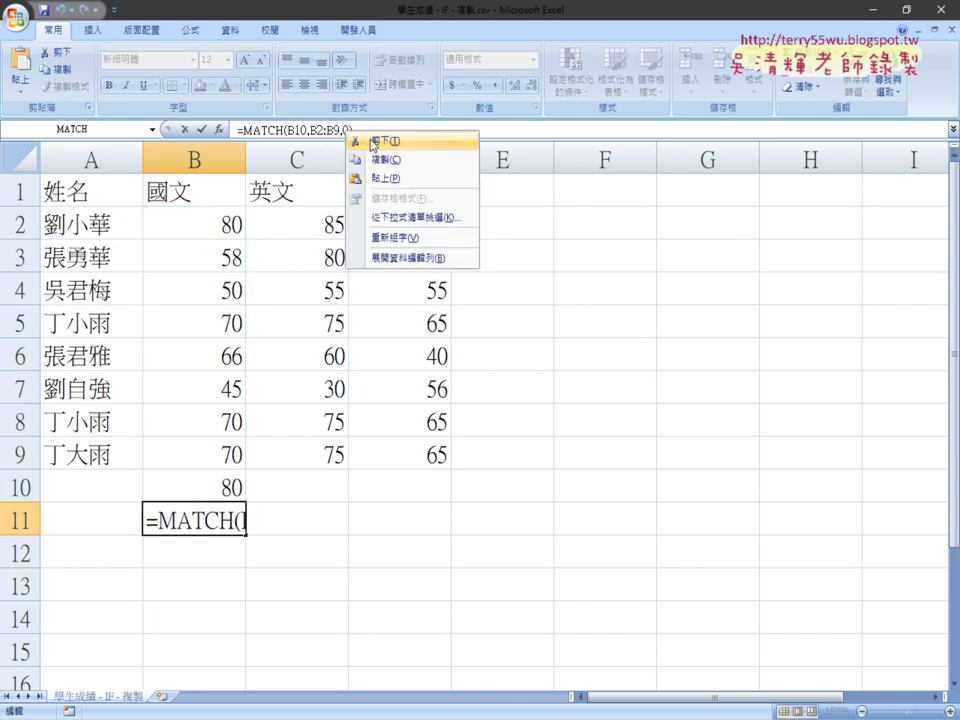
{"action": "left_click", "coordinate": [373, 142]}
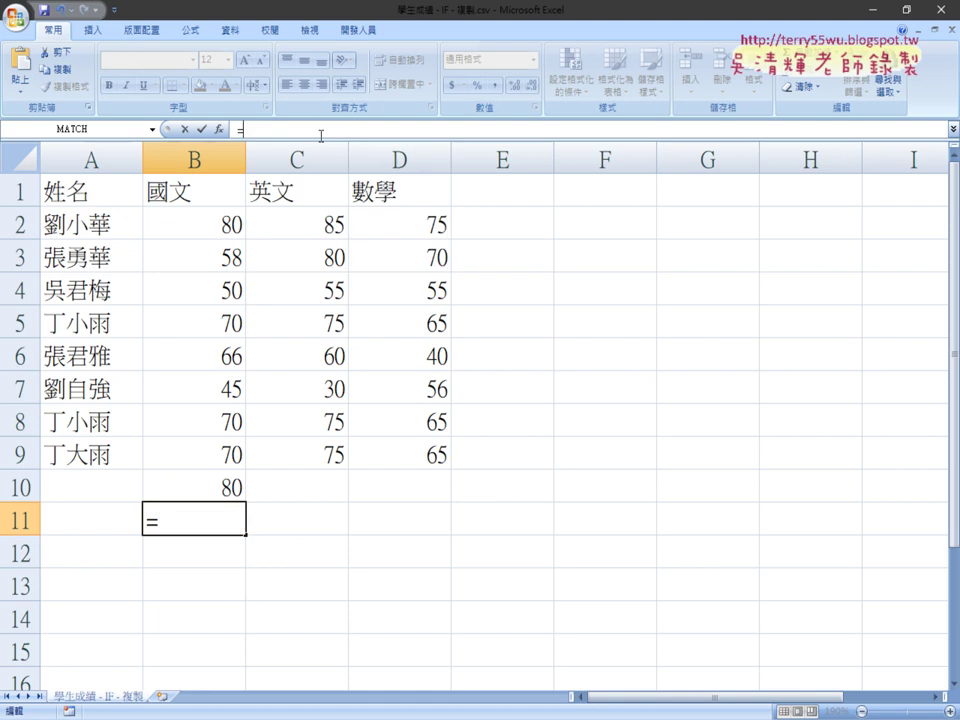
{"action": "left_click", "coordinate": [218, 129]}
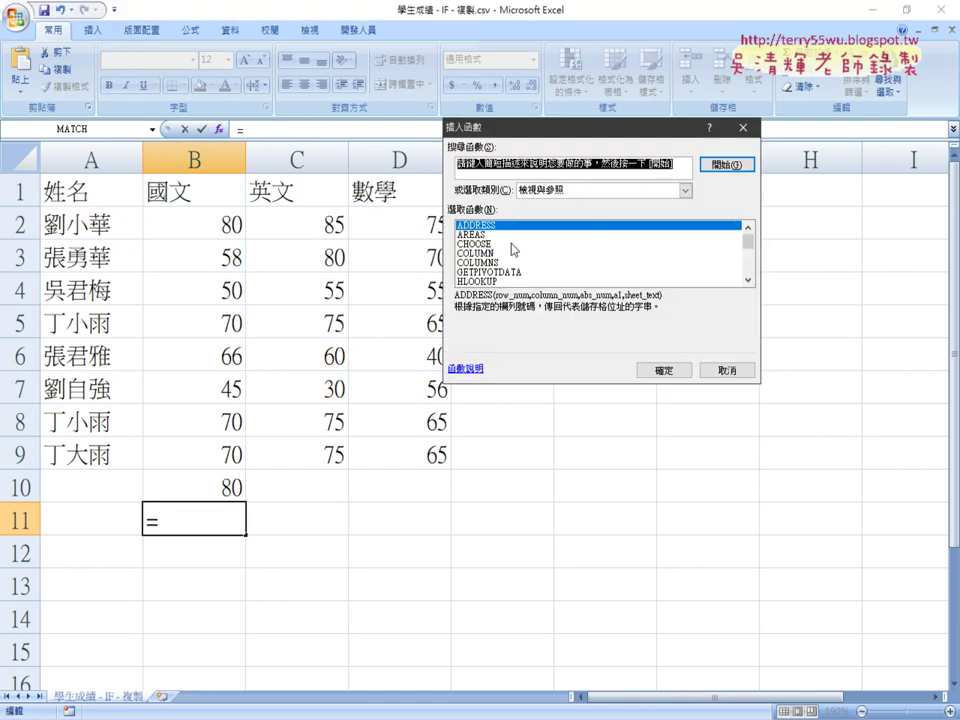
{"action": "left_click", "coordinate": [748, 281]}
{"action": "left_click", "coordinate": [748, 281]}
{"action": "left_click", "coordinate": [748, 281]}
{"action": "left_click", "coordinate": [748, 281]}
{"action": "left_click", "coordinate": [748, 281]}
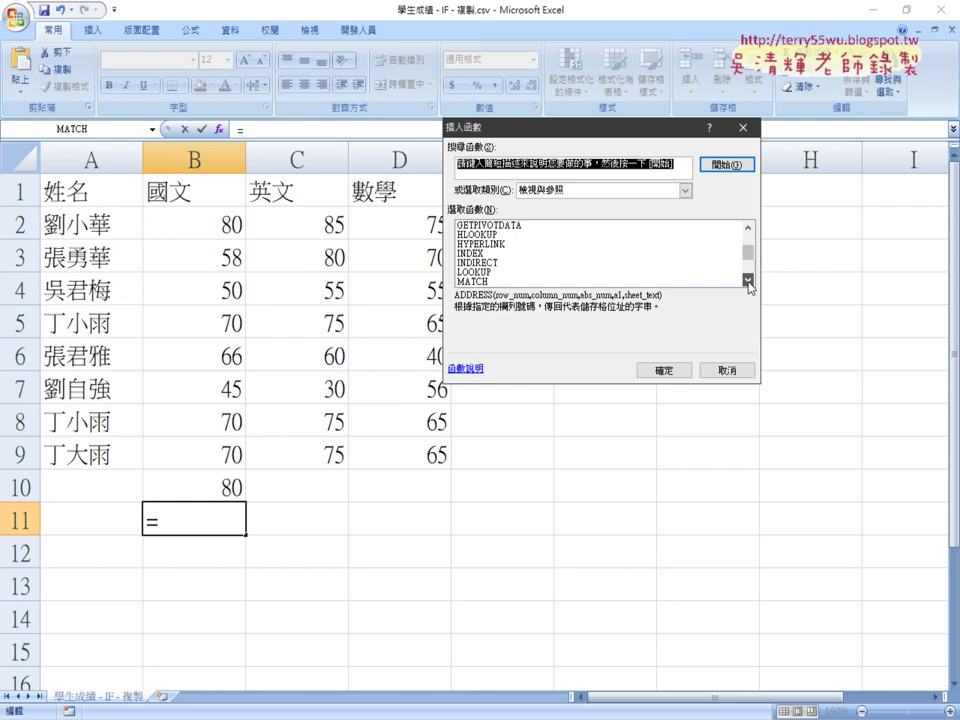
{"action": "double_click", "coordinate": [480, 253]}
{"action": "left_click", "coordinate": [620, 291]}
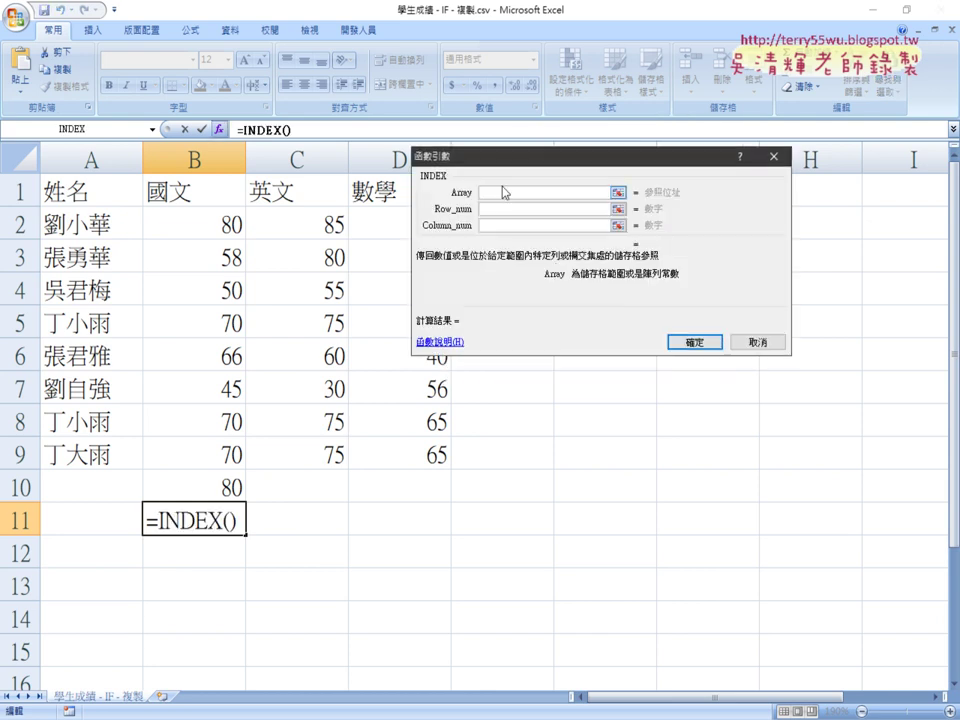
Set the INDEX array to A2:D9 and paste MATCH(B10,B2:B9,0) as the row number
{"action": "left_click_drag", "start_coordinate": [510, 164], "coordinate": [590, 164]}
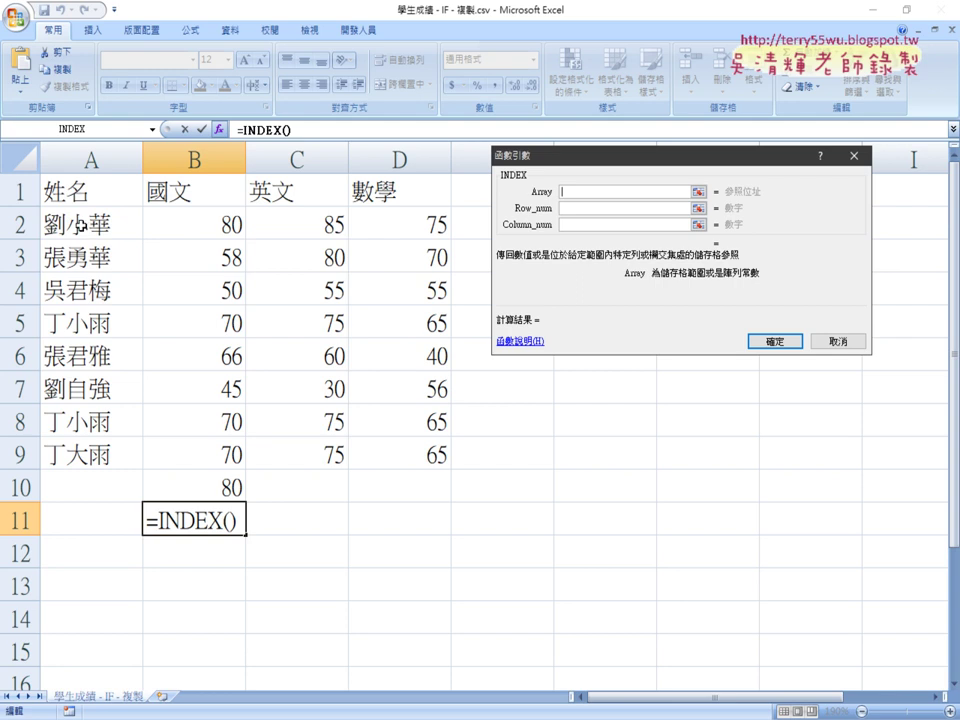
{"action": "left_click_drag", "start_coordinate": [88, 222], "coordinate": [401, 452]}
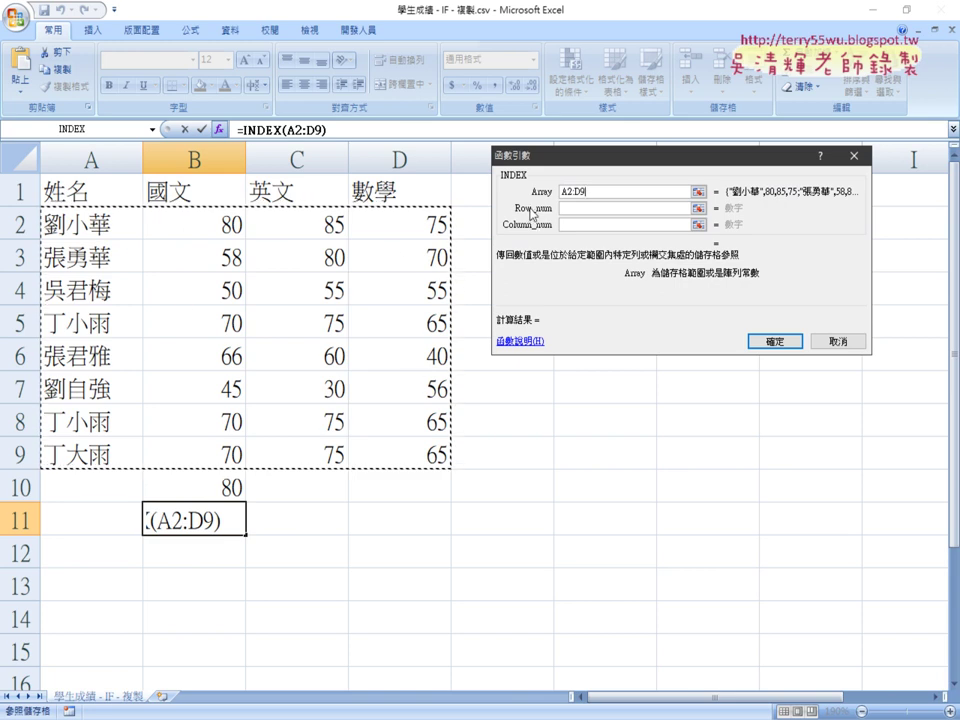
{"action": "left_click", "coordinate": [572, 208]}
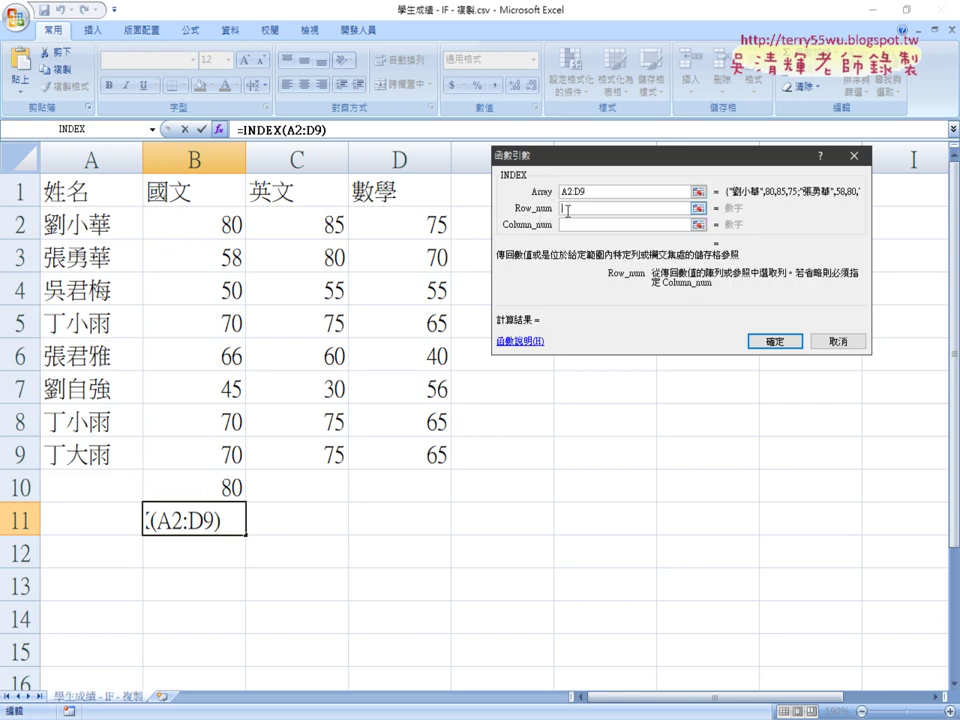
{"action": "right_click", "coordinate": [572, 210]}
{"action": "left_click", "coordinate": [528, 257]}
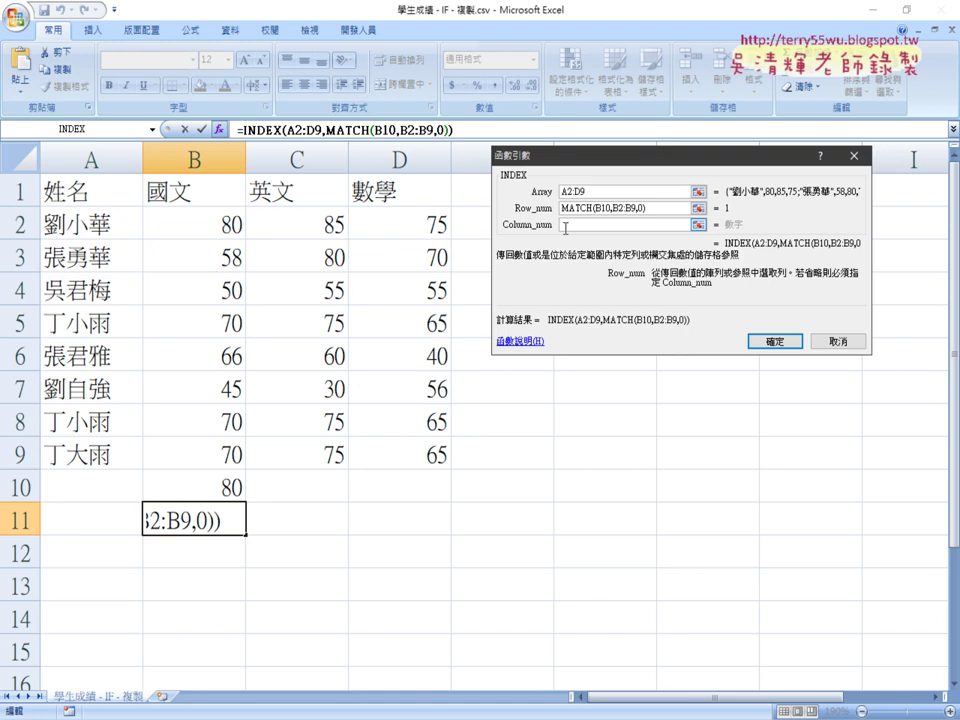
{"action": "key", "text": "Tab"}
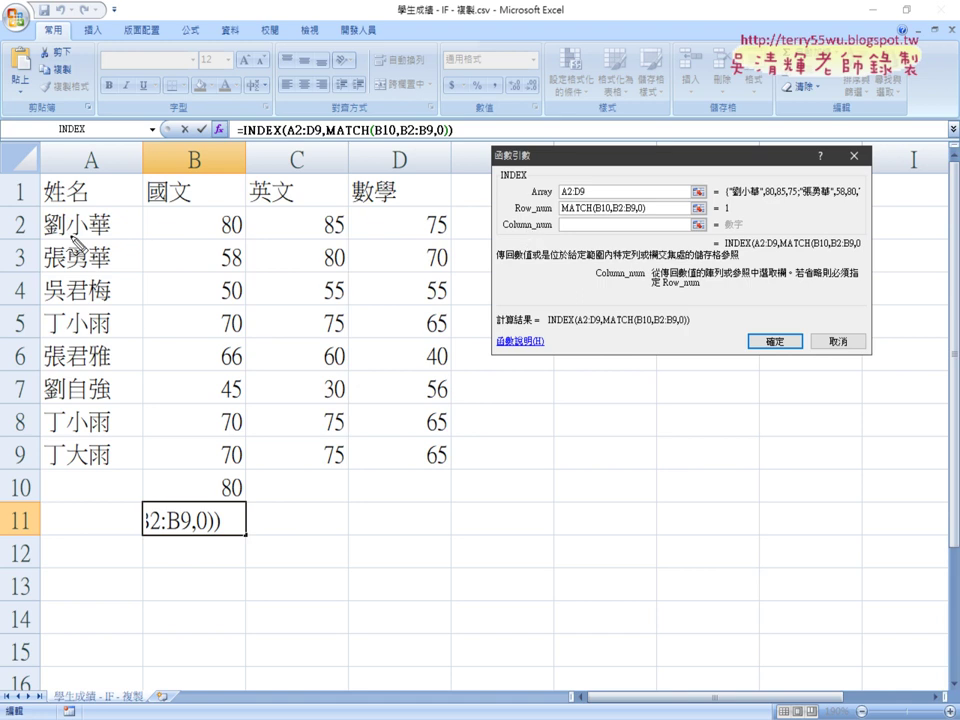
Set the INDEX column number to 1 so it previews the top scorer's name
{"action": "left_click_drag", "start_coordinate": [45, 210], "coordinate": [36, 455]}
{"action": "mouse_move", "coordinate": [90, 210]}
{"action": "left_mouse_down"}
{"action": "mouse_move", "coordinate": [462, 212]}
{"action": "mouse_move", "coordinate": [462, 415]}
{"action": "mouse_move", "coordinate": [150, 467]}
{"action": "mouse_move", "coordinate": [34, 470]}
{"action": "left_mouse_up"}
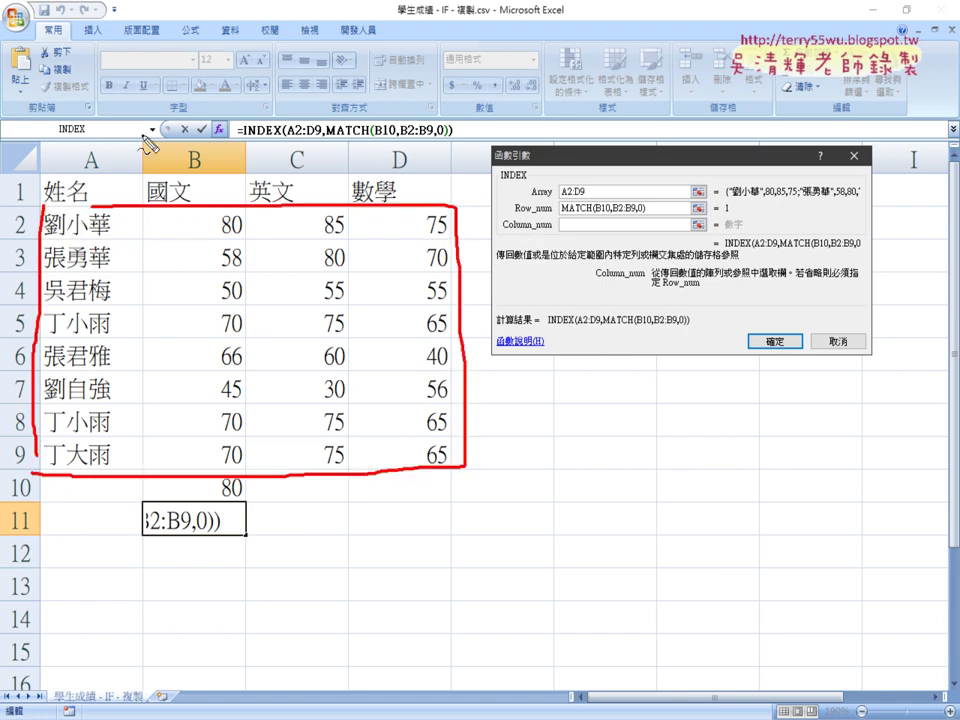
{"action": "left_click_drag", "start_coordinate": [110, 108], "coordinate": [112, 172]}
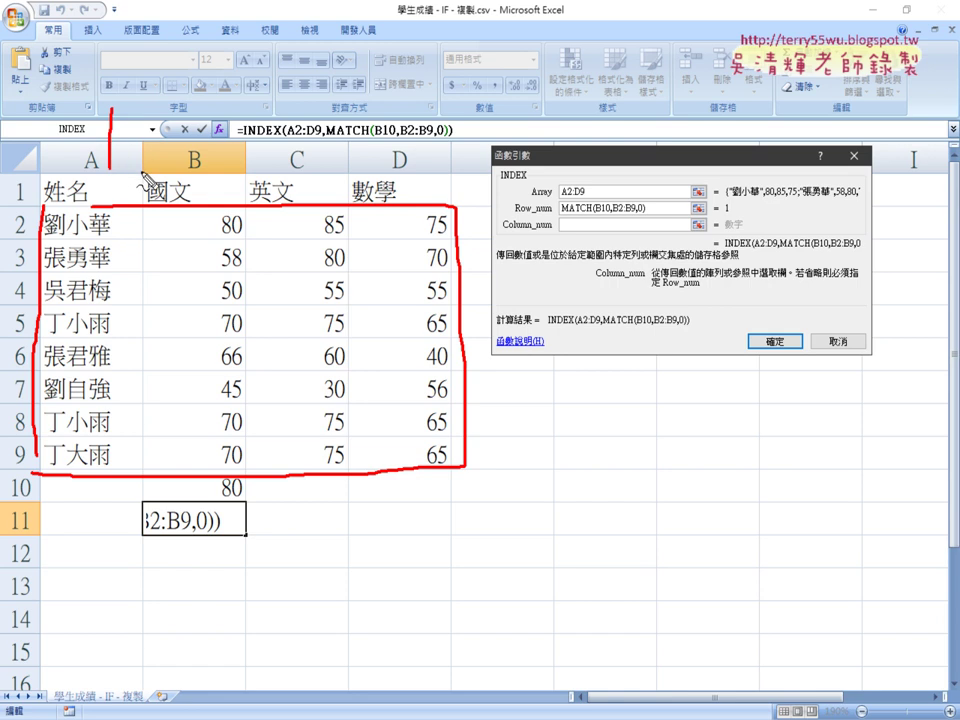
{"action": "left_click_drag", "start_coordinate": [198, 130], "coordinate": [238, 143]}
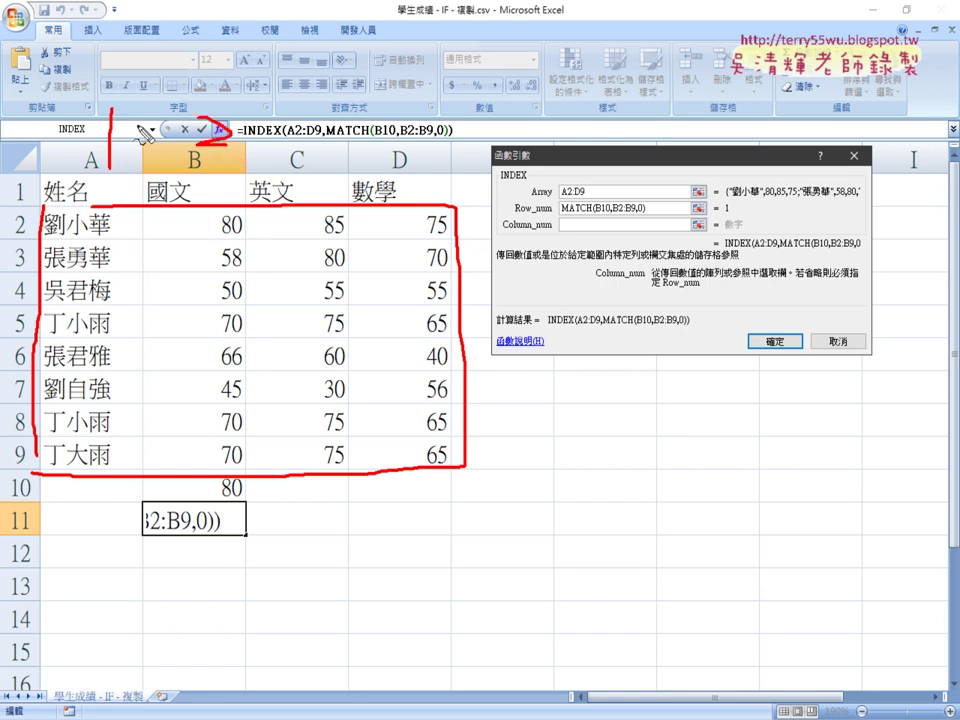
{"action": "left_click_drag", "start_coordinate": [102, 152], "coordinate": [130, 150]}
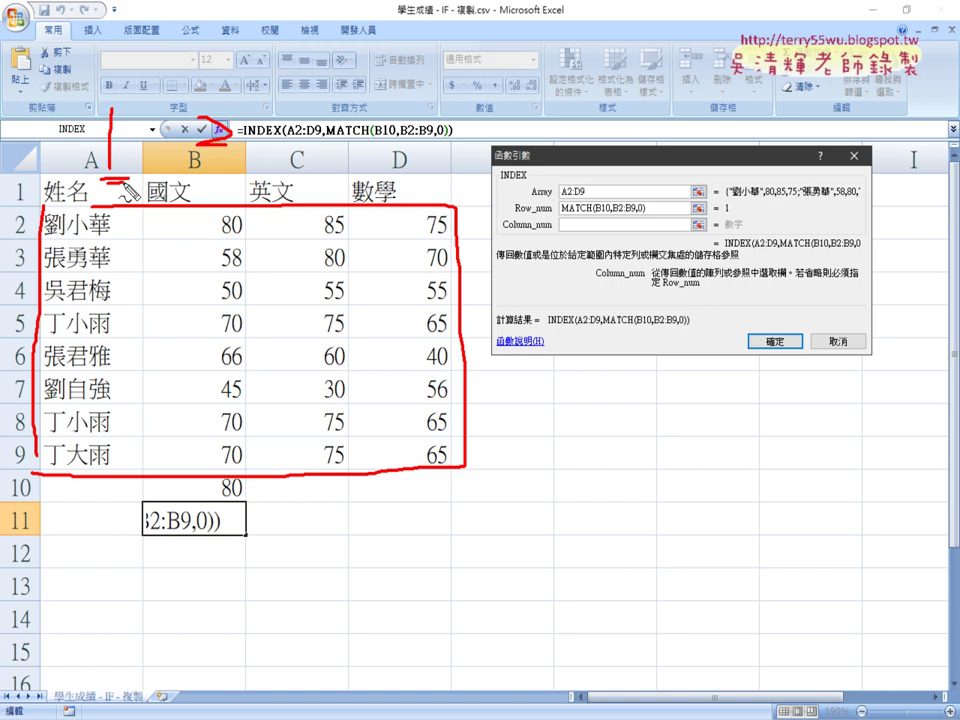
{"action": "left_click_drag", "start_coordinate": [577, 213], "coordinate": [573, 231]}
{"action": "key", "text": "Escape"}
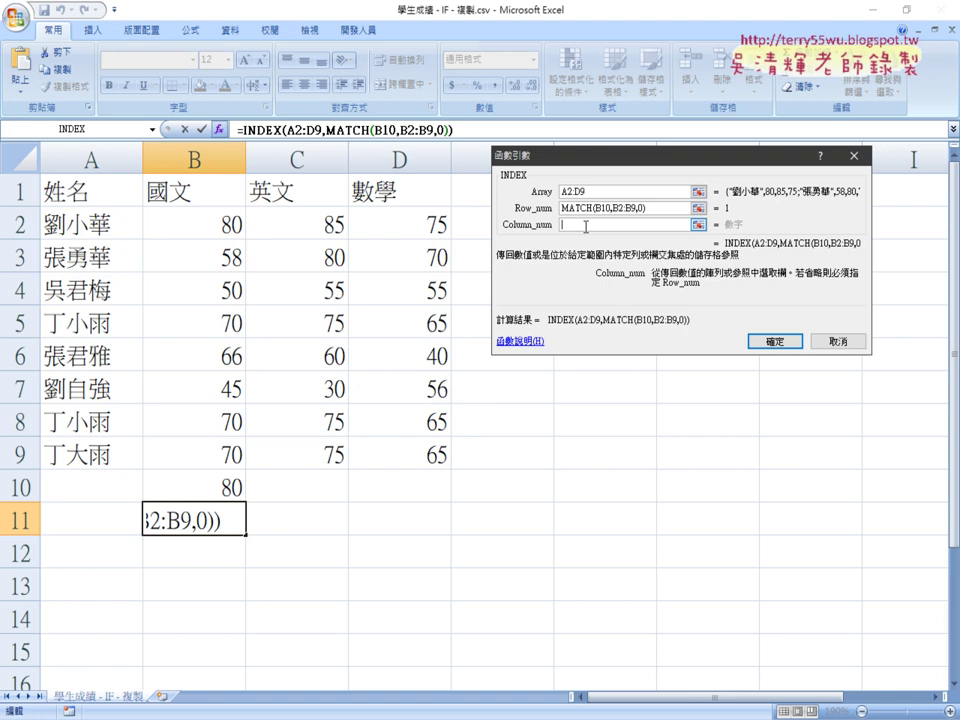
{"action": "type", "text": "1"}
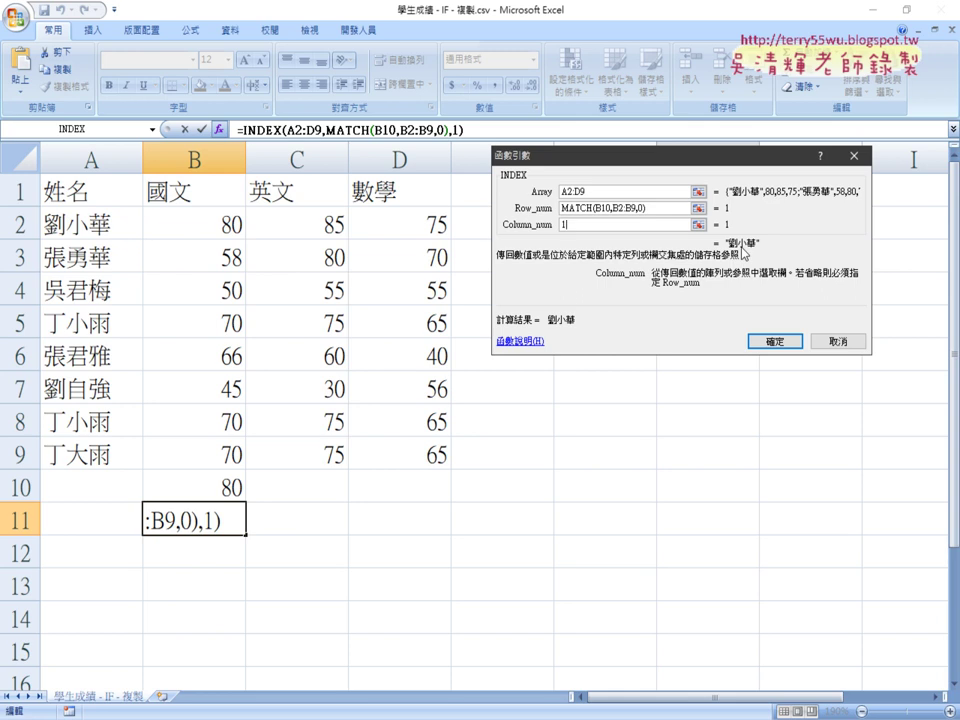
Confirm the INDEX formula in B11, then fill B10's MAX right to D10, giving 85 and 75
{"action": "left_click", "coordinate": [773, 340]}
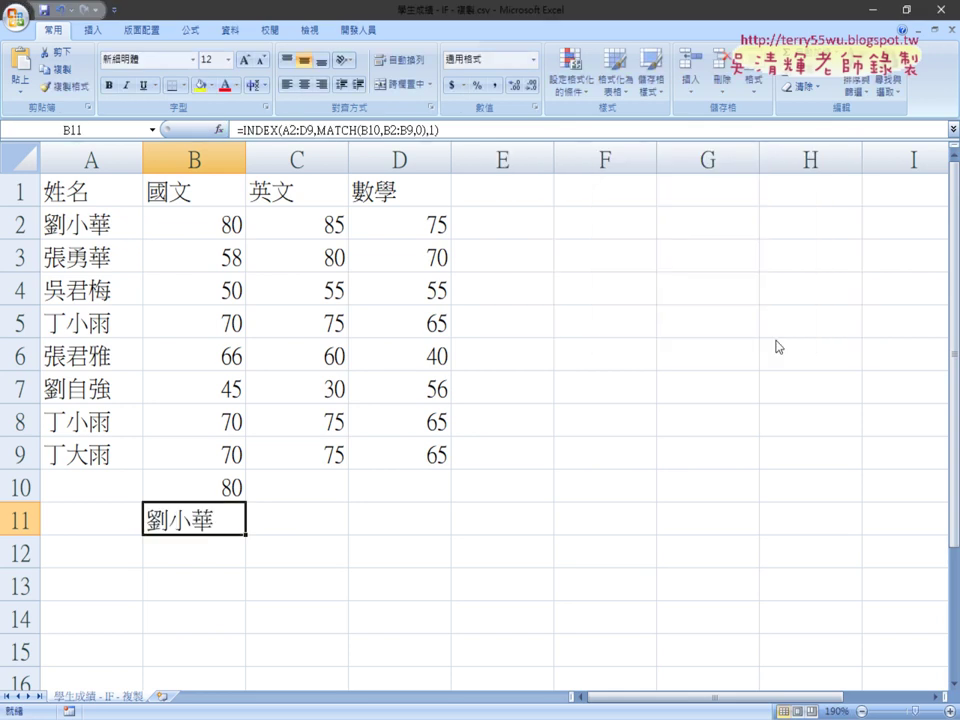
{"action": "left_click", "coordinate": [224, 488]}
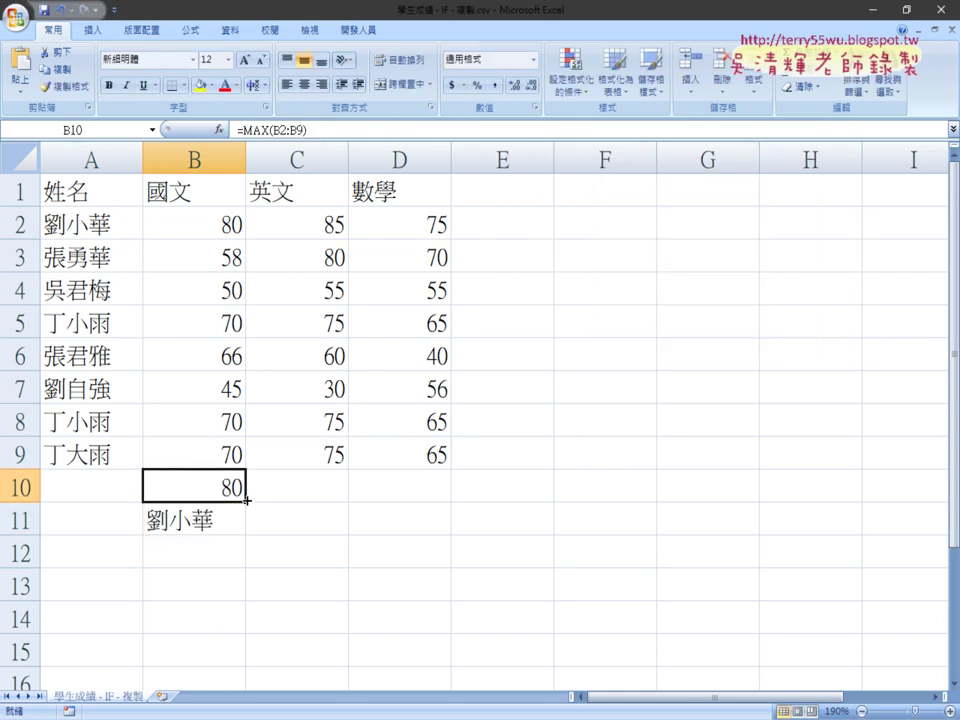
{"action": "left_click_drag", "start_coordinate": [246, 497], "coordinate": [438, 510]}
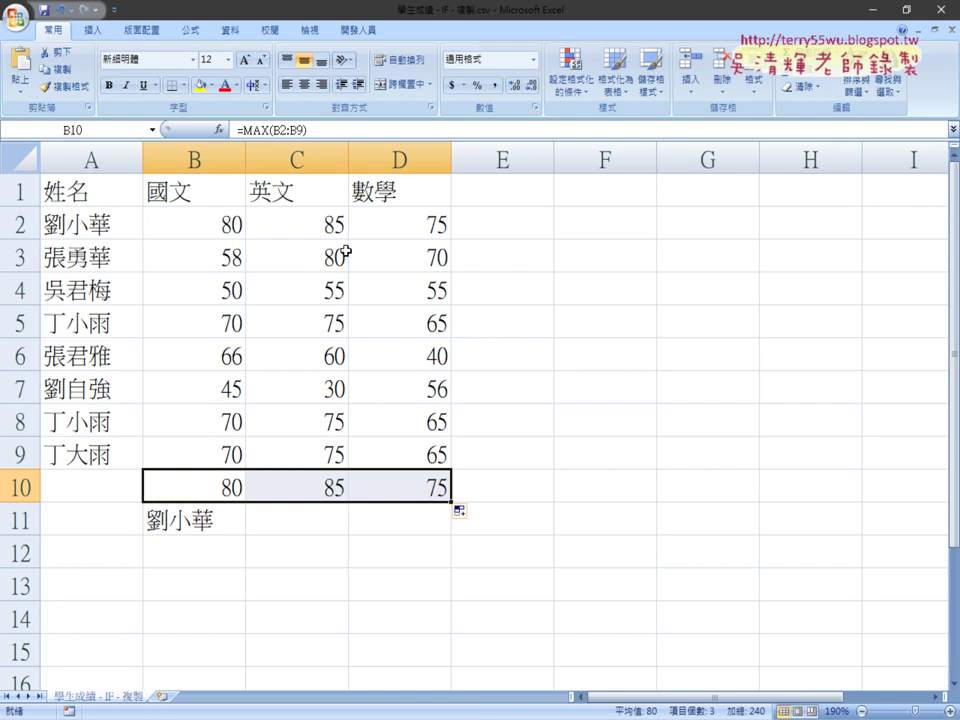
{"action": "left_click", "coordinate": [323, 490]}
{"action": "key", "text": "Right"}
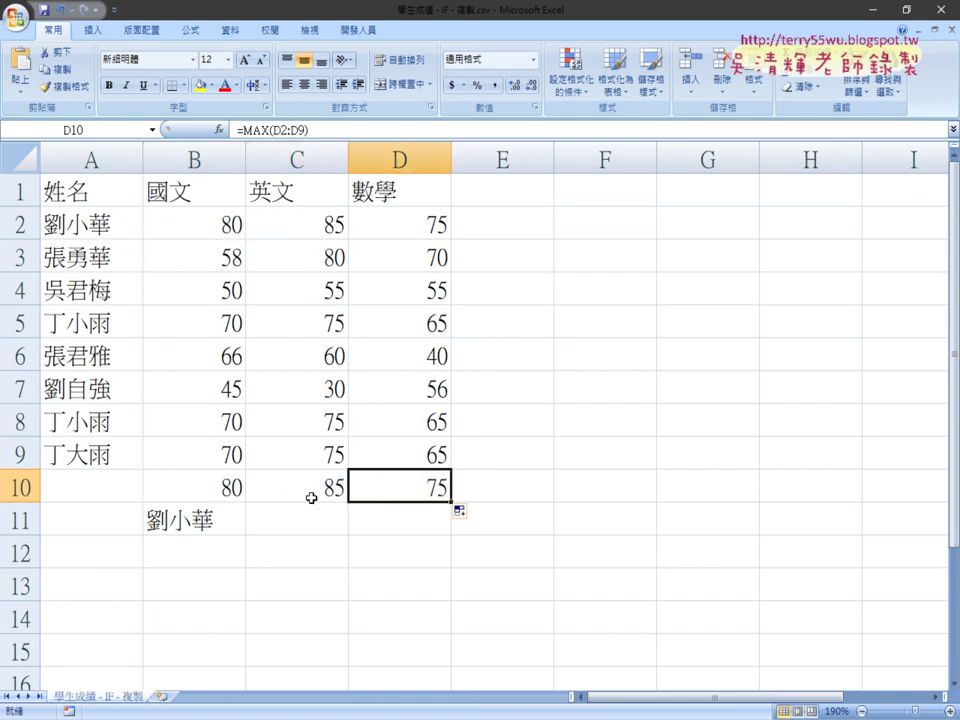
{"action": "left_click", "coordinate": [172, 518]}
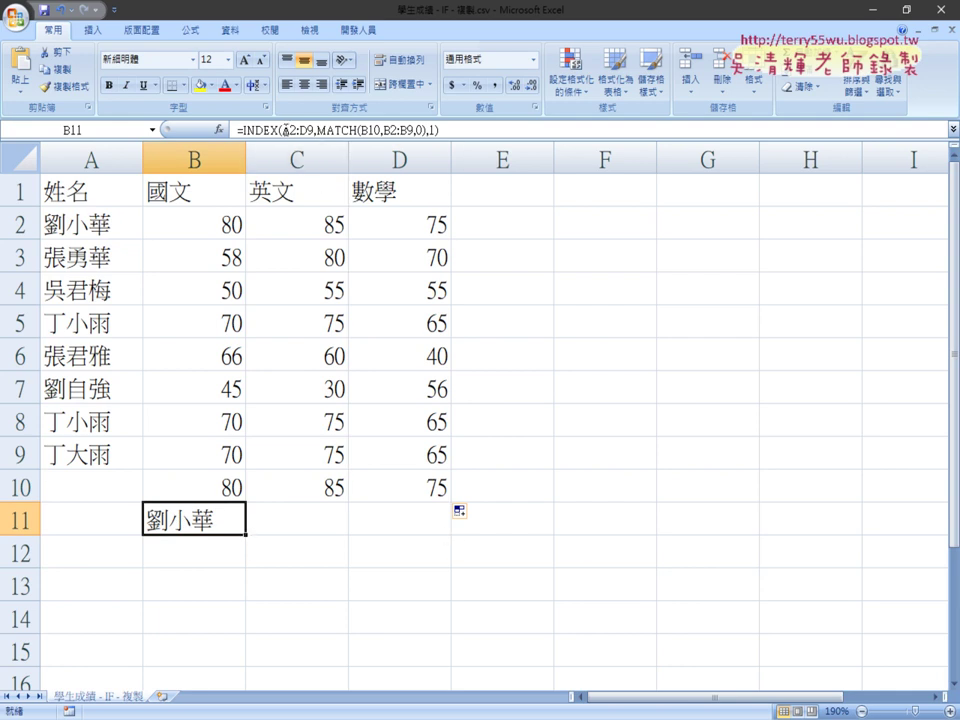
Anchor the table reference in B11's INDEX formula as $A$2:$D$9 and commit it
{"action": "left_click_drag", "start_coordinate": [282, 130], "coordinate": [314, 131]}
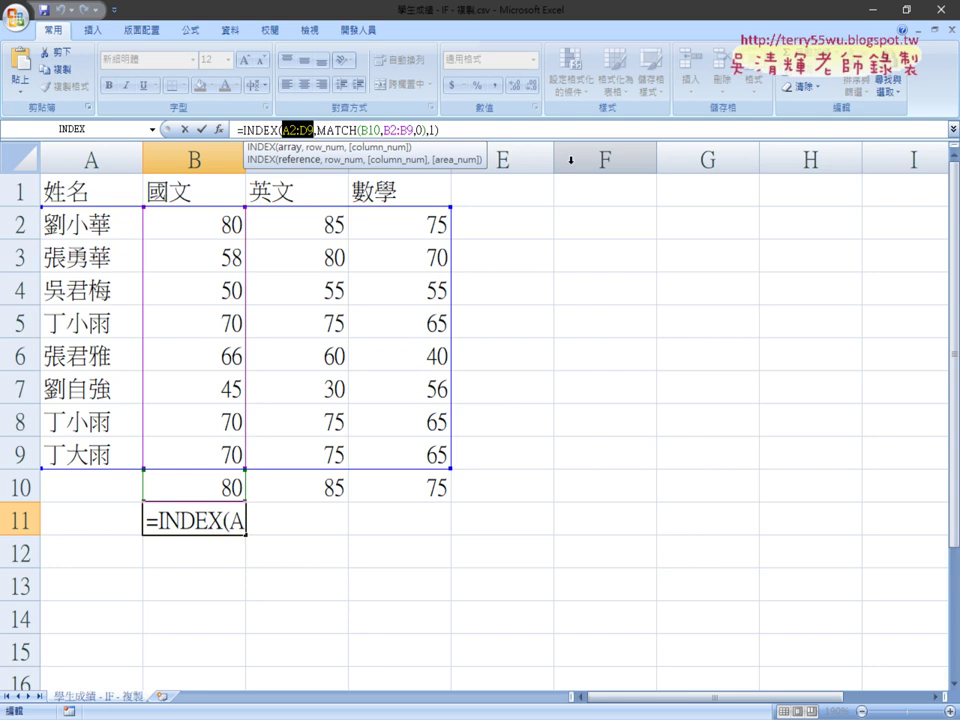
{"action": "key", "text": "F4"}
{"action": "key", "text": "F4"}
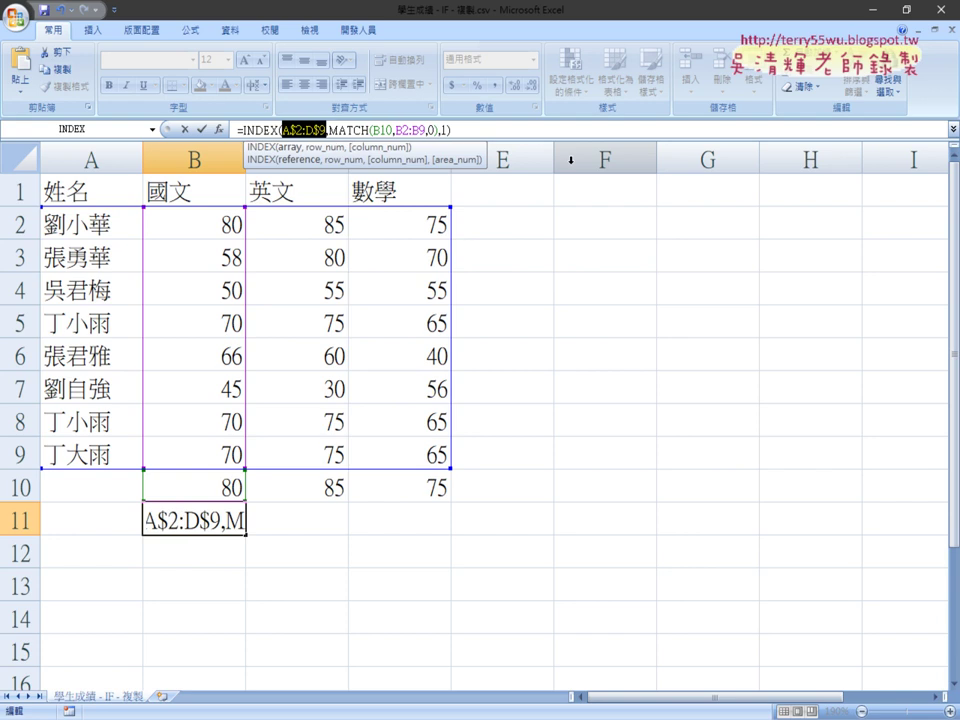
{"action": "key", "text": "F4"}
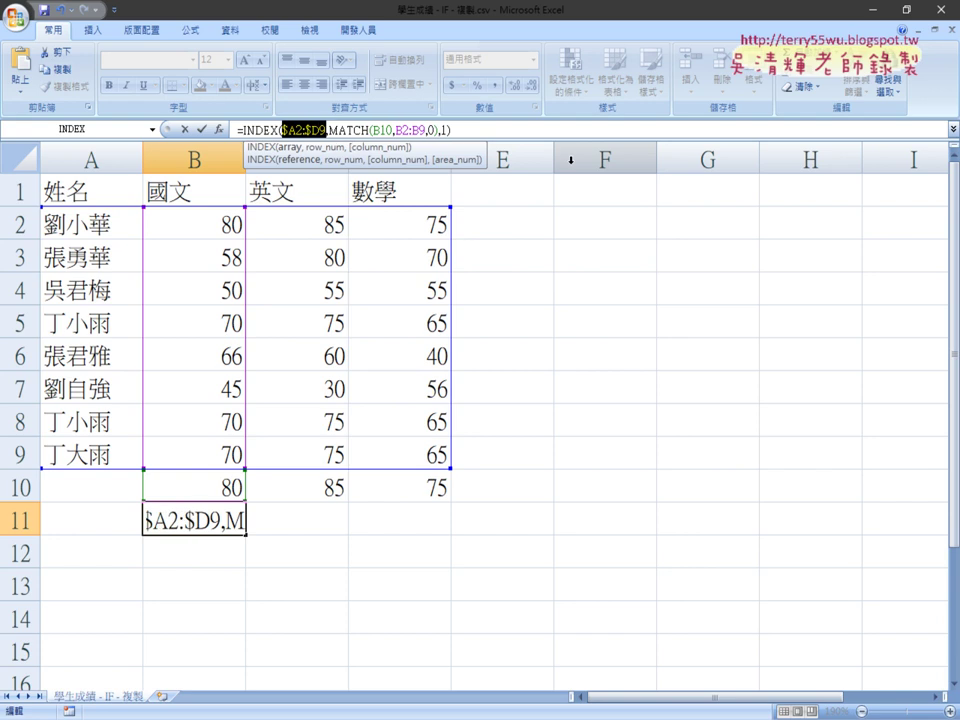
{"action": "key", "text": "F4"}
{"action": "key", "text": "F4"}
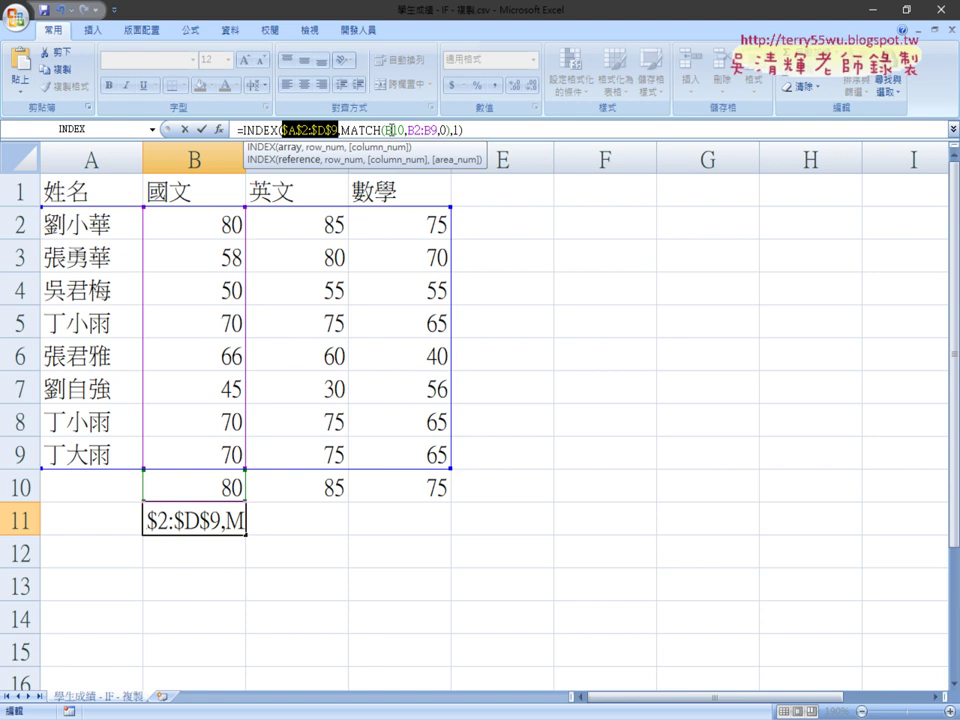
{"action": "left_click", "coordinate": [358, 129]}
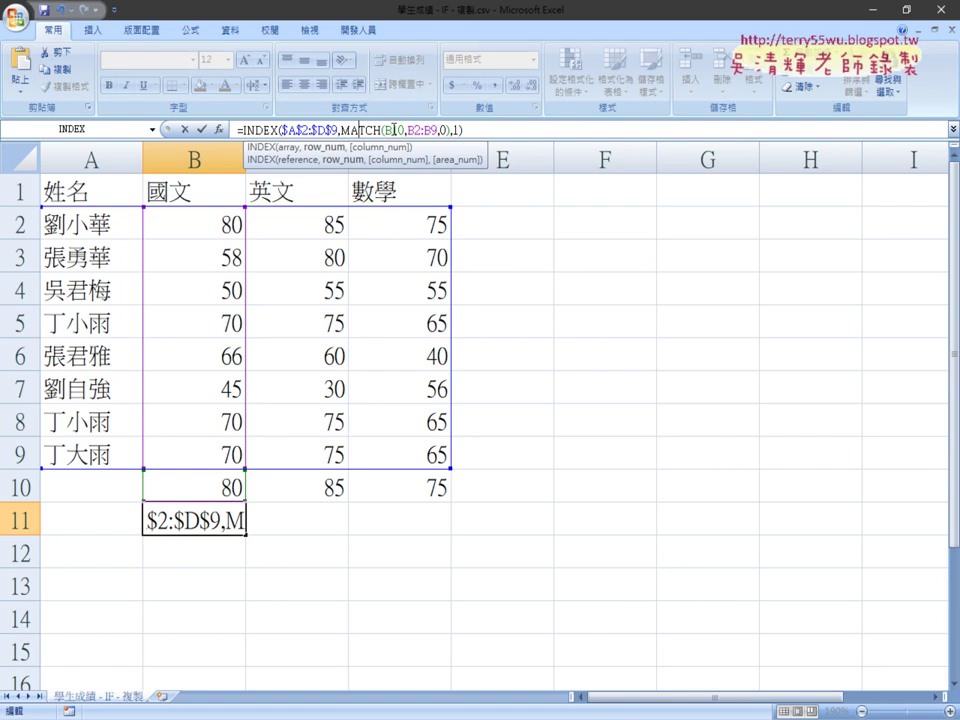
{"action": "type", "text": ")"}
{"action": "left_click", "coordinate": [201, 129]}
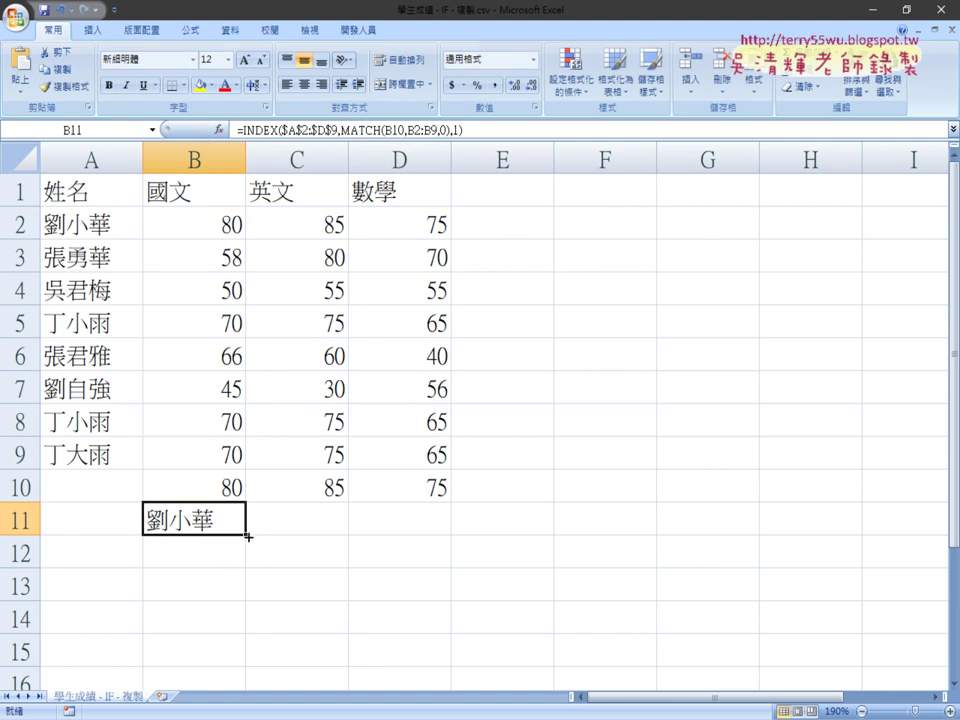
Fill the name lookup across to C11 and D11 and check the copied formulas
{"action": "left_click_drag", "start_coordinate": [247, 537], "coordinate": [450, 537]}
{"action": "left_click", "coordinate": [305, 521]}
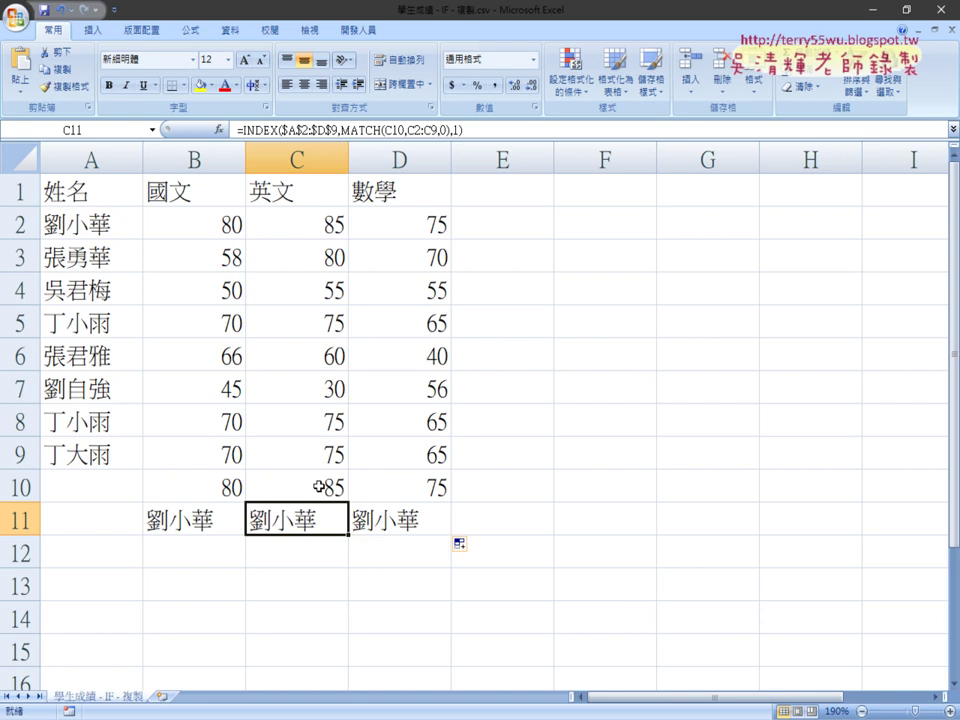
{"action": "left_click", "coordinate": [415, 520]}
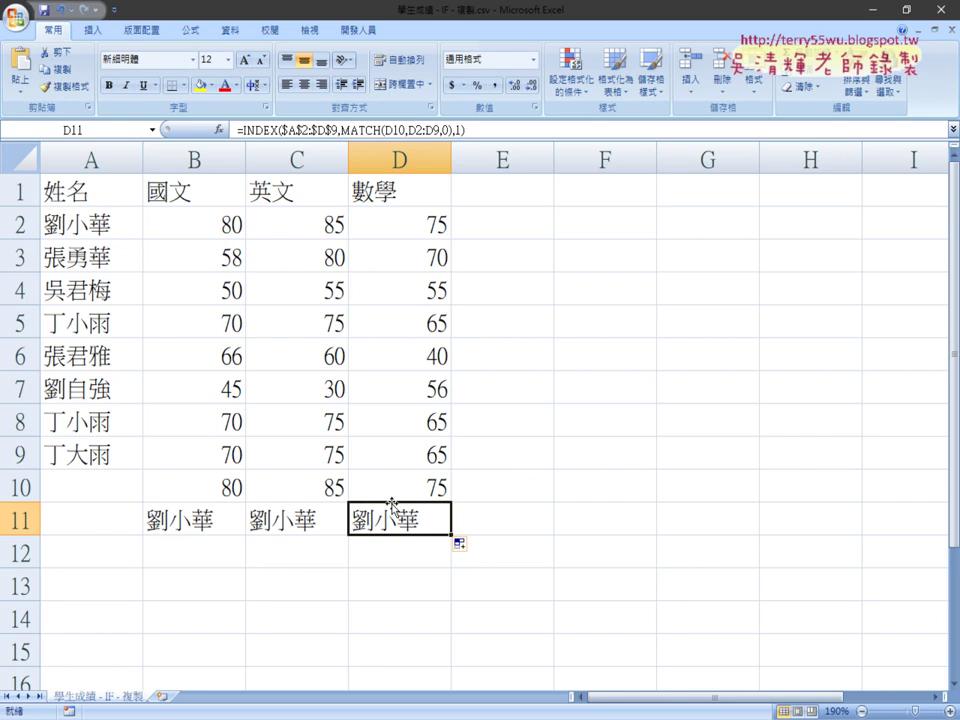
{"action": "left_click_drag", "start_coordinate": [193, 521], "coordinate": [432, 528]}
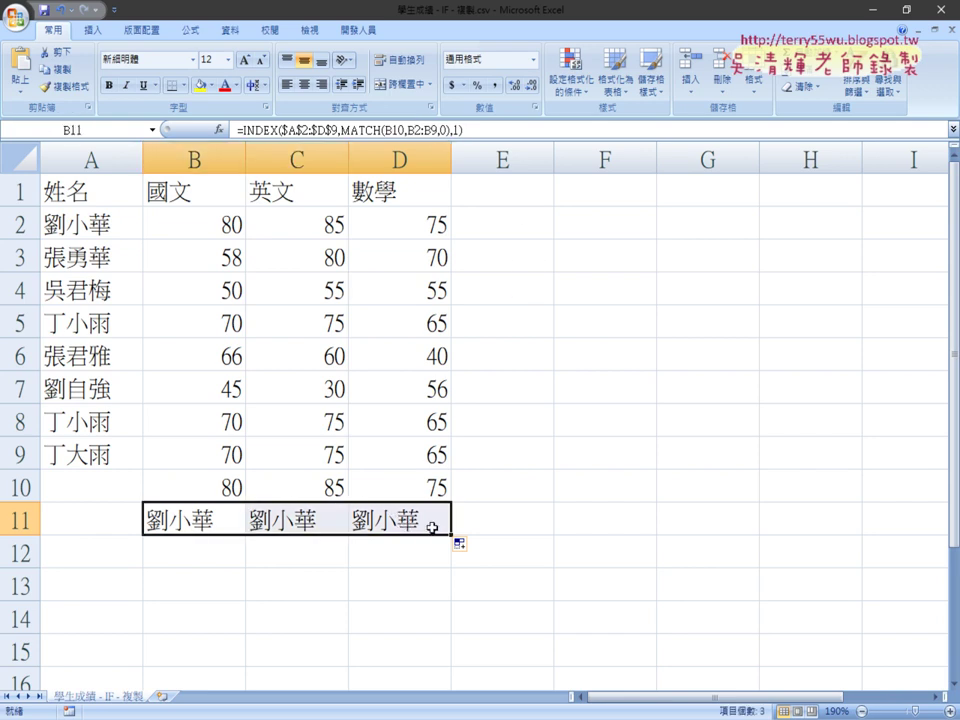
{"action": "left_click", "coordinate": [424, 226]}
Change the first student's scores to 55 in D2, 65 in C2 and 40 in B2, then check B11
{"action": "double_click", "coordinate": [424, 226]}
{"action": "double_click", "coordinate": [438, 224]}
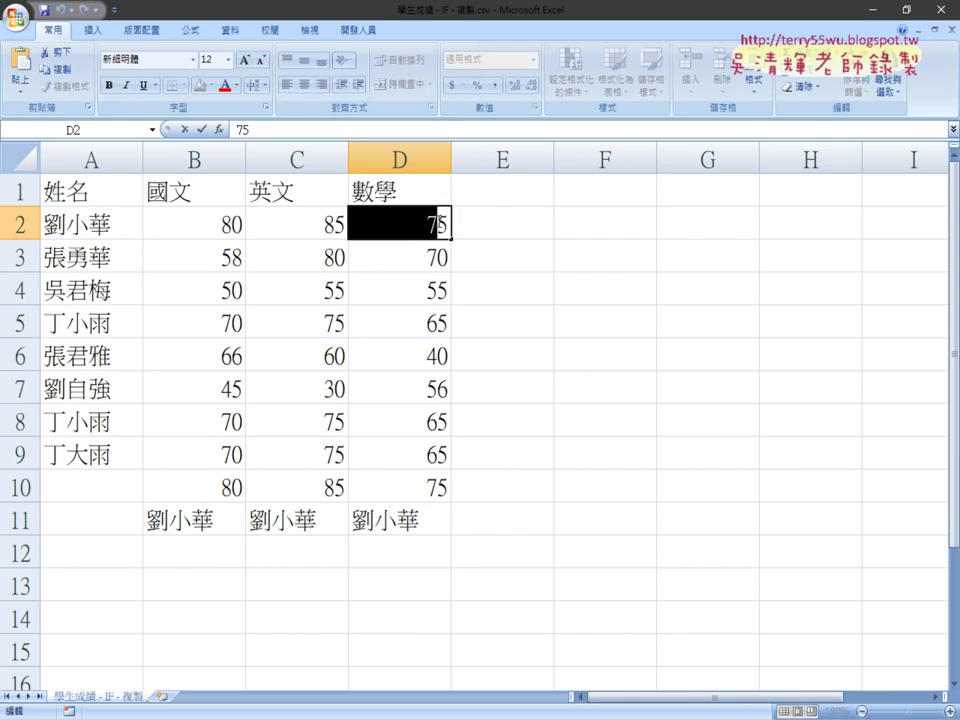
{"action": "type", "text": "55"}
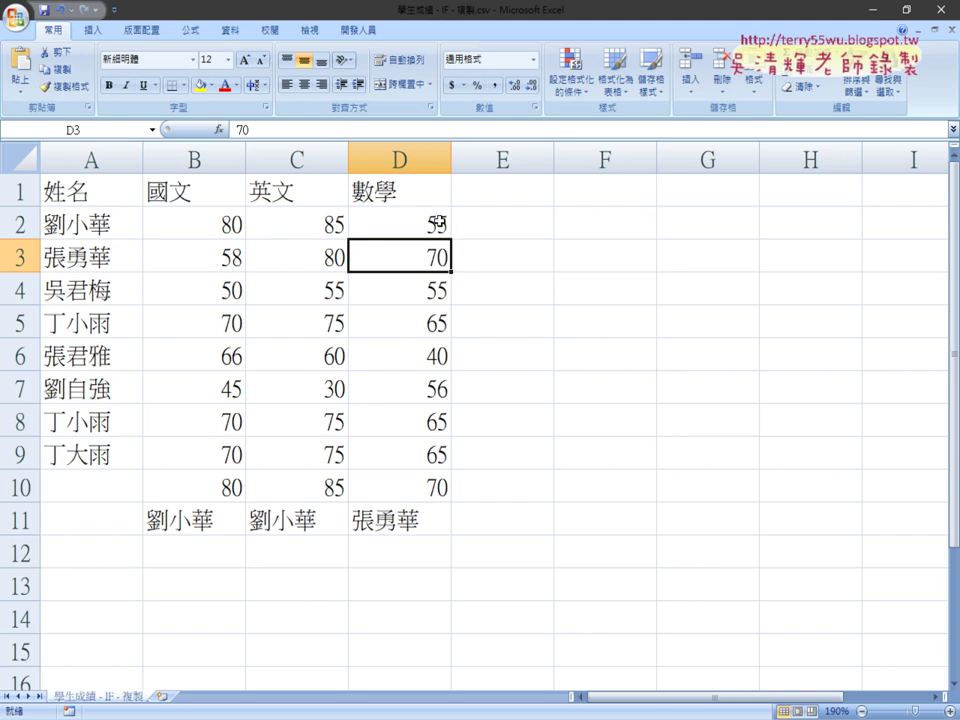
{"action": "left_click", "coordinate": [315, 221]}
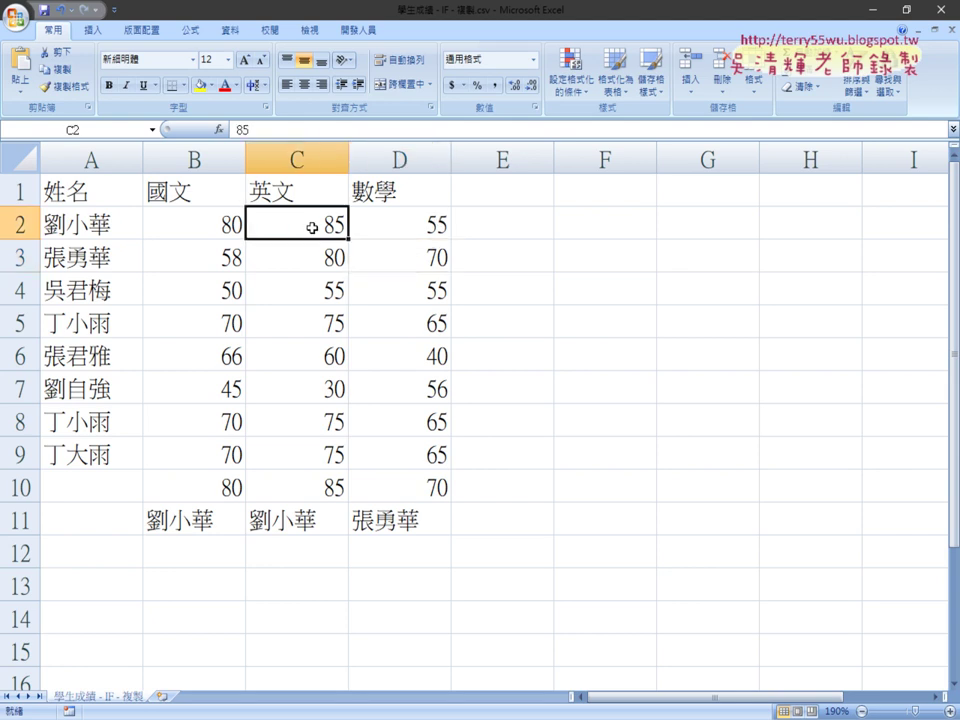
{"action": "double_click", "coordinate": [317, 221]}
{"action": "left_click_drag", "start_coordinate": [317, 221], "coordinate": [337, 224]}
{"action": "type", "text": "6"}
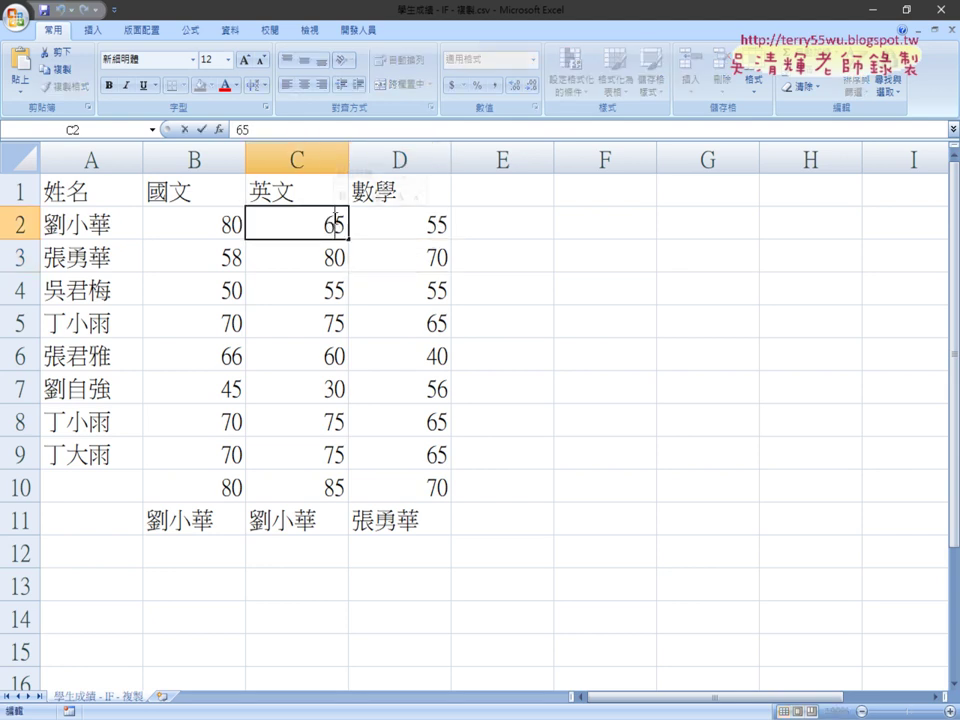
{"action": "key", "text": "Return"}
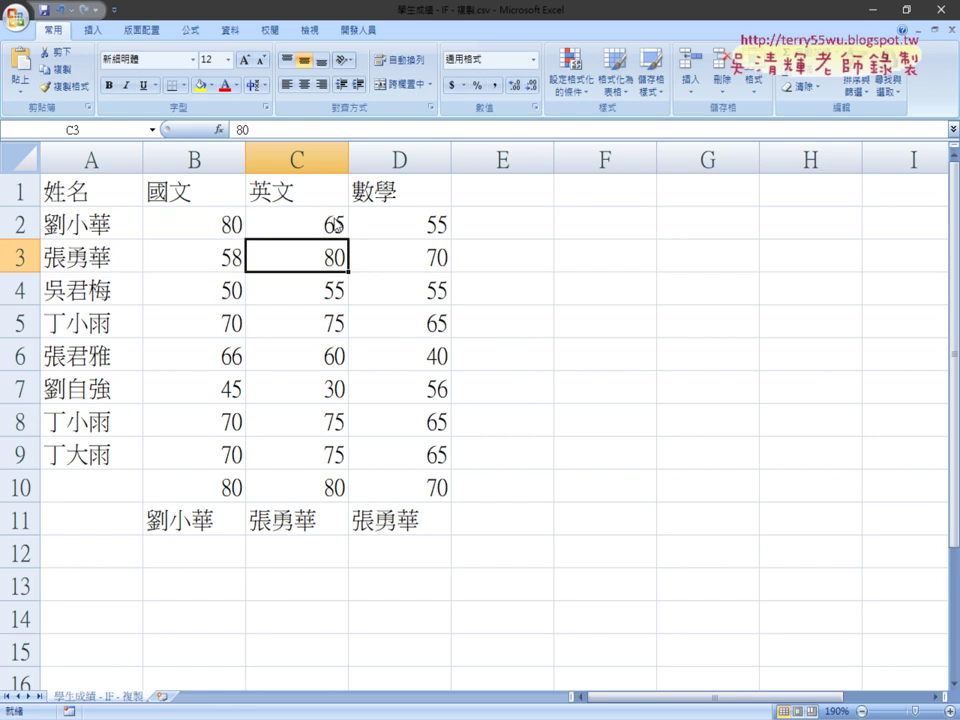
{"action": "left_click", "coordinate": [236, 223]}
{"action": "double_click", "coordinate": [232, 225]}
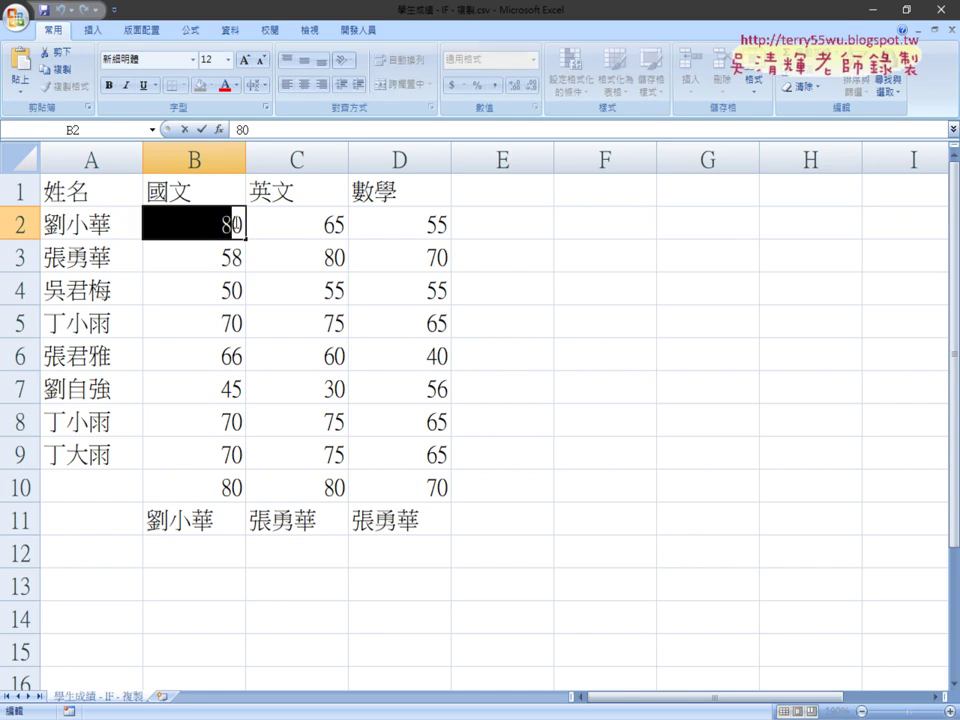
{"action": "type", "text": "40"}
{"action": "key", "text": "Return"}
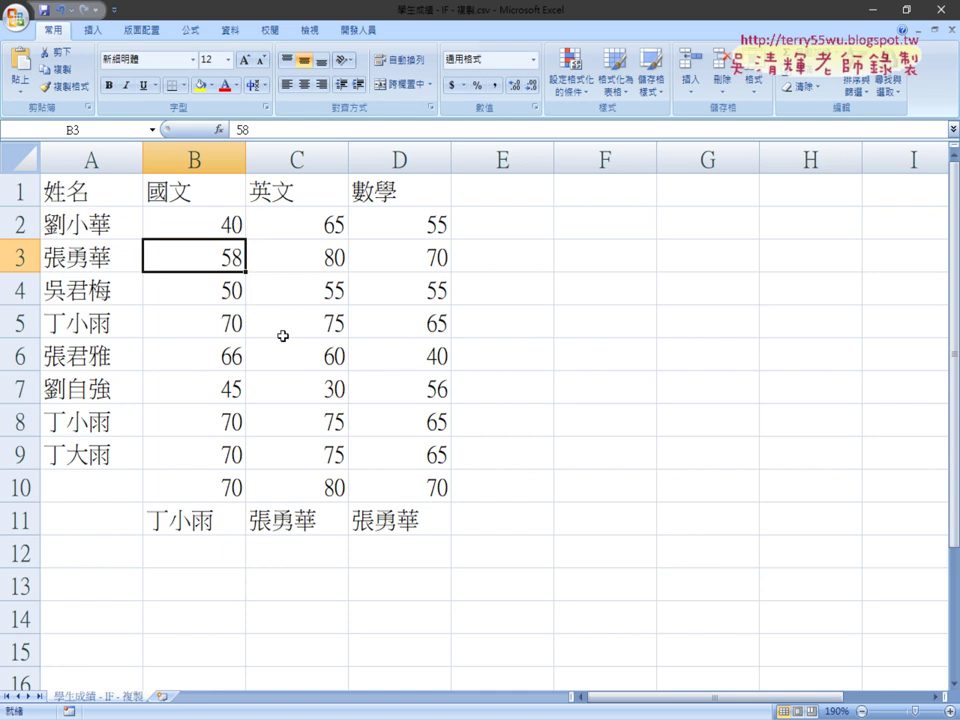
{"action": "left_click", "coordinate": [193, 522]}
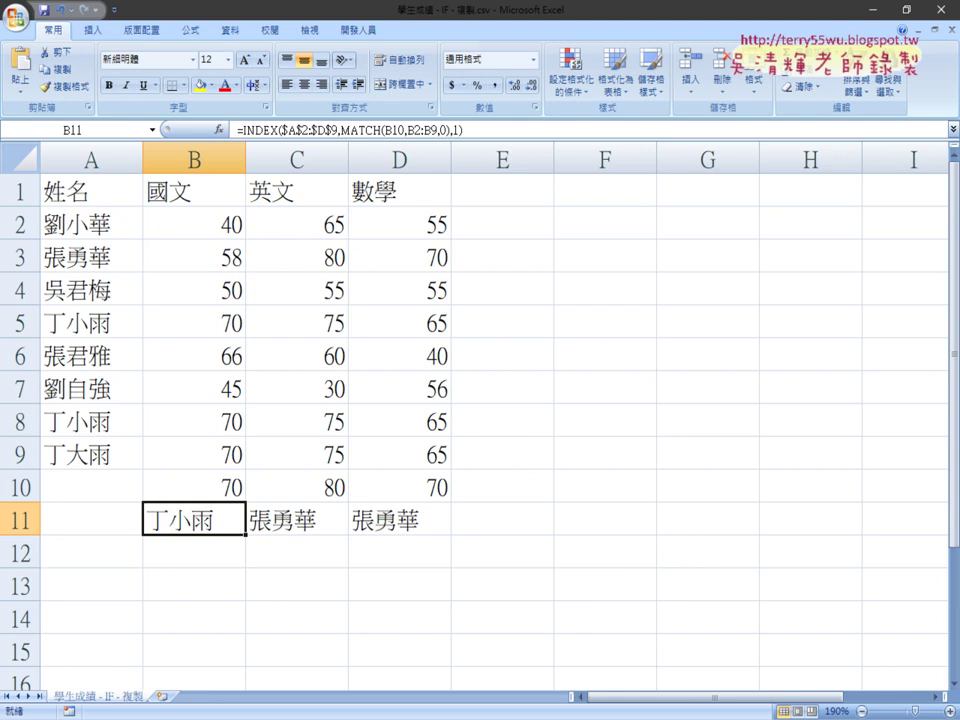
Delete the B_max/B_name initialisation lines and the max-tracking if-blocks from the script
{"action": "key", "text": "alt+Tab"}
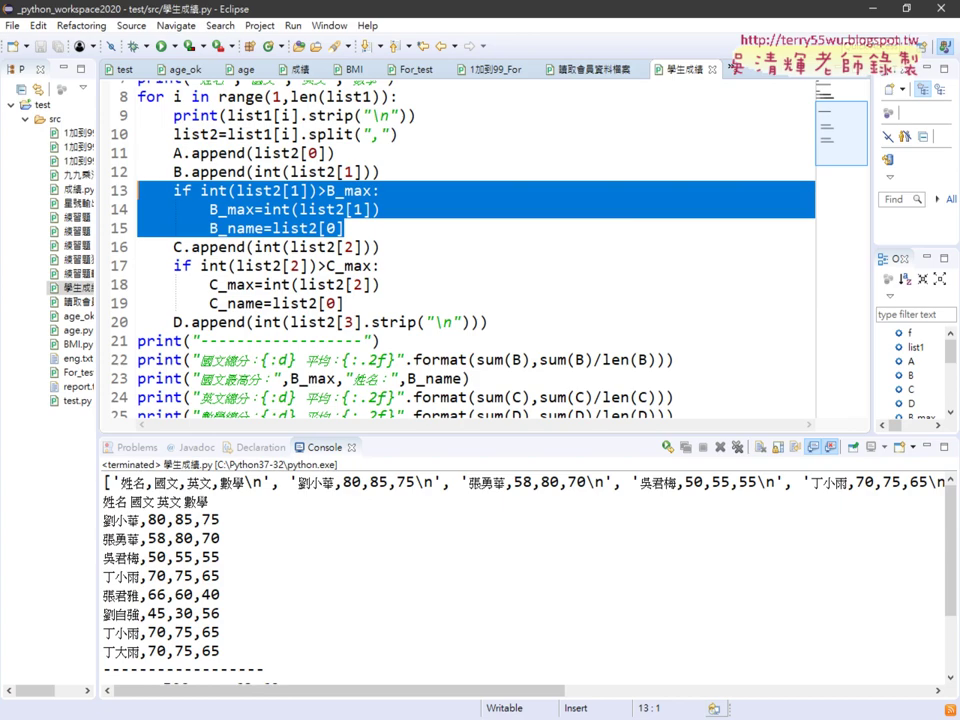
{"action": "left_click_drag", "start_coordinate": [458, 438], "coordinate": [450, 550]}
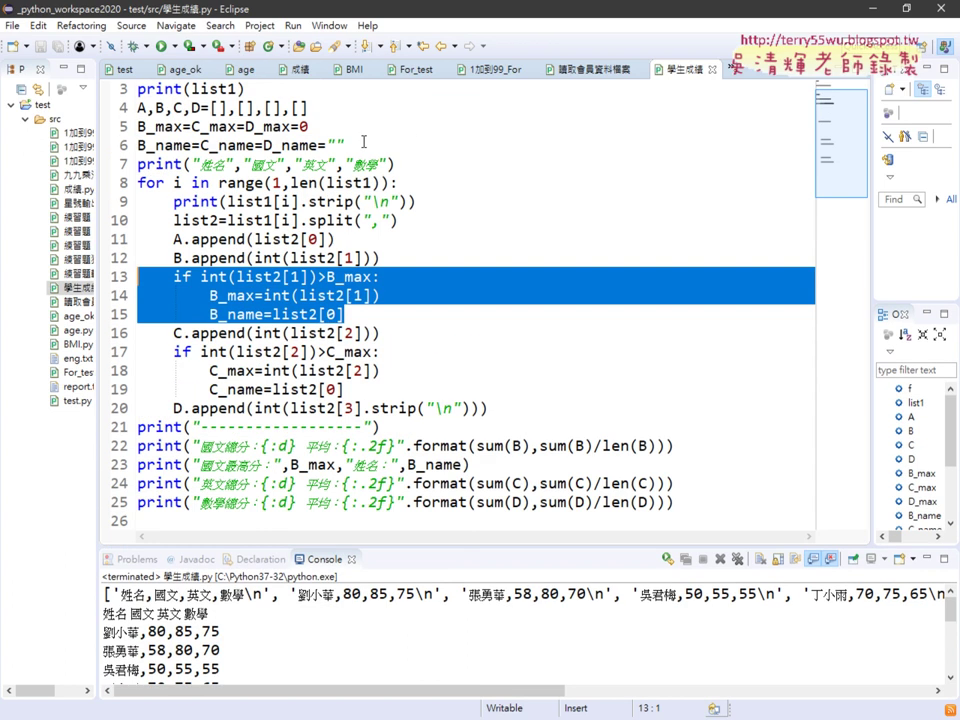
{"action": "left_click_drag", "start_coordinate": [371, 148], "coordinate": [149, 127]}
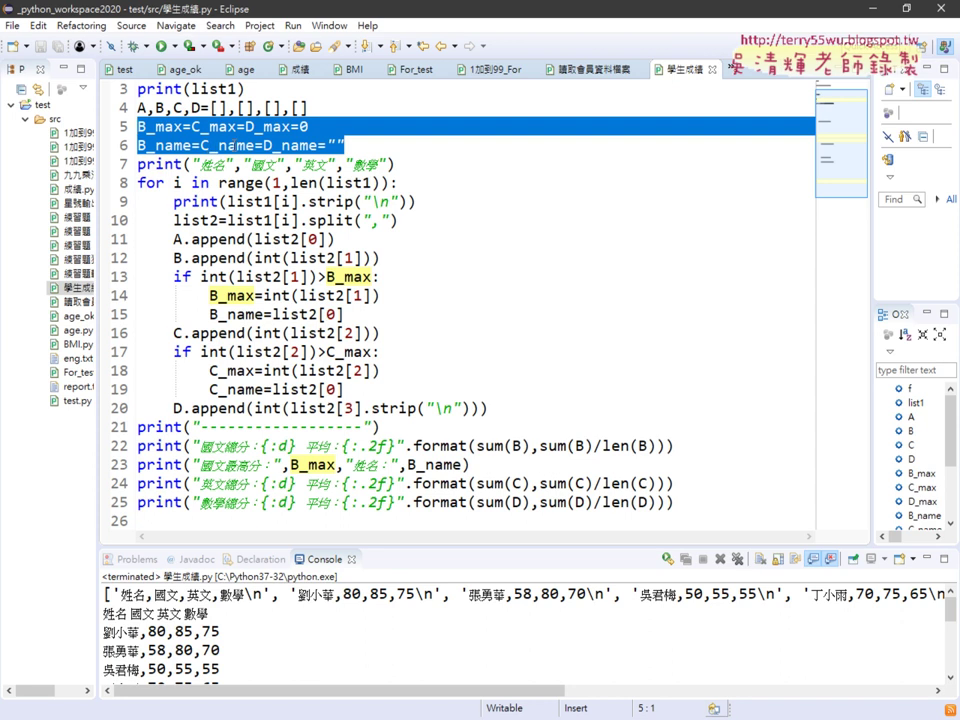
{"action": "key", "text": "Delete"}
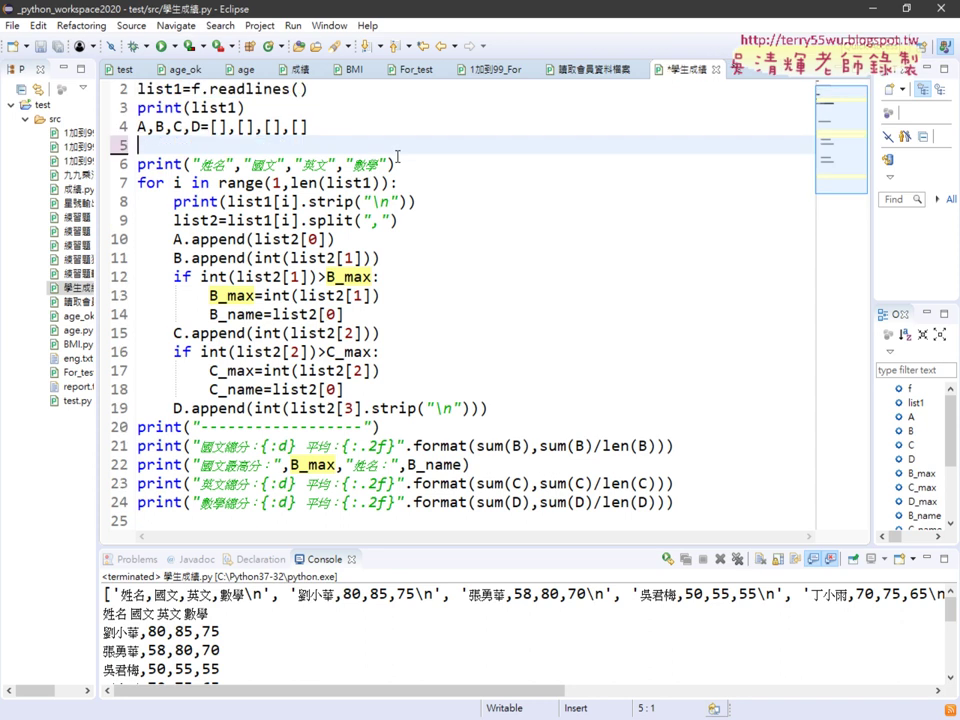
{"action": "key", "text": "BackSpace"}
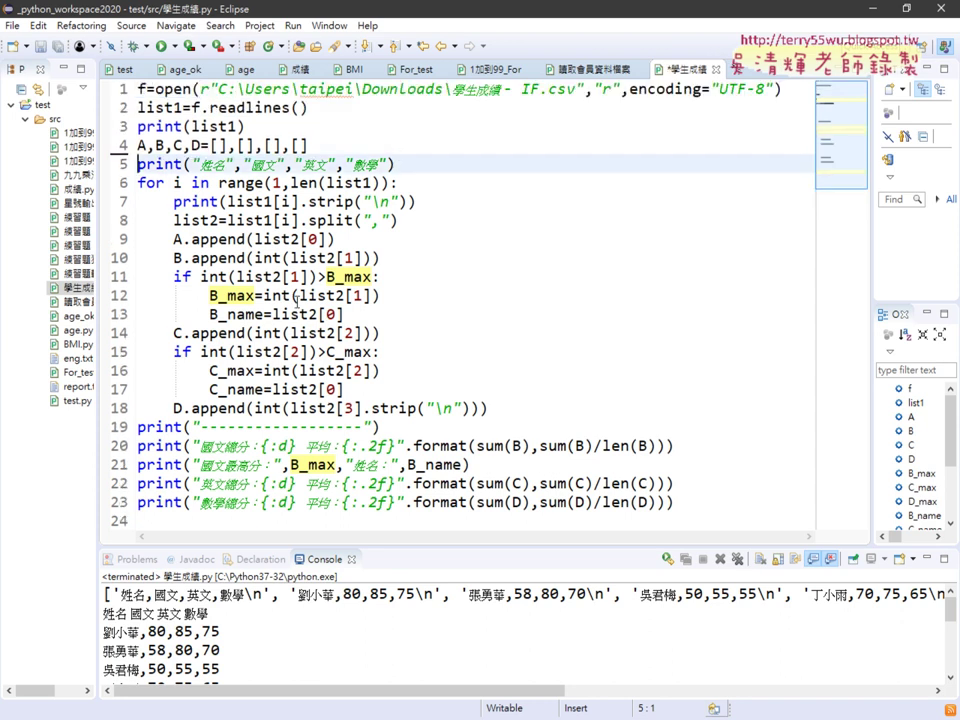
{"action": "left_click_drag", "start_coordinate": [347, 314], "coordinate": [103, 281]}
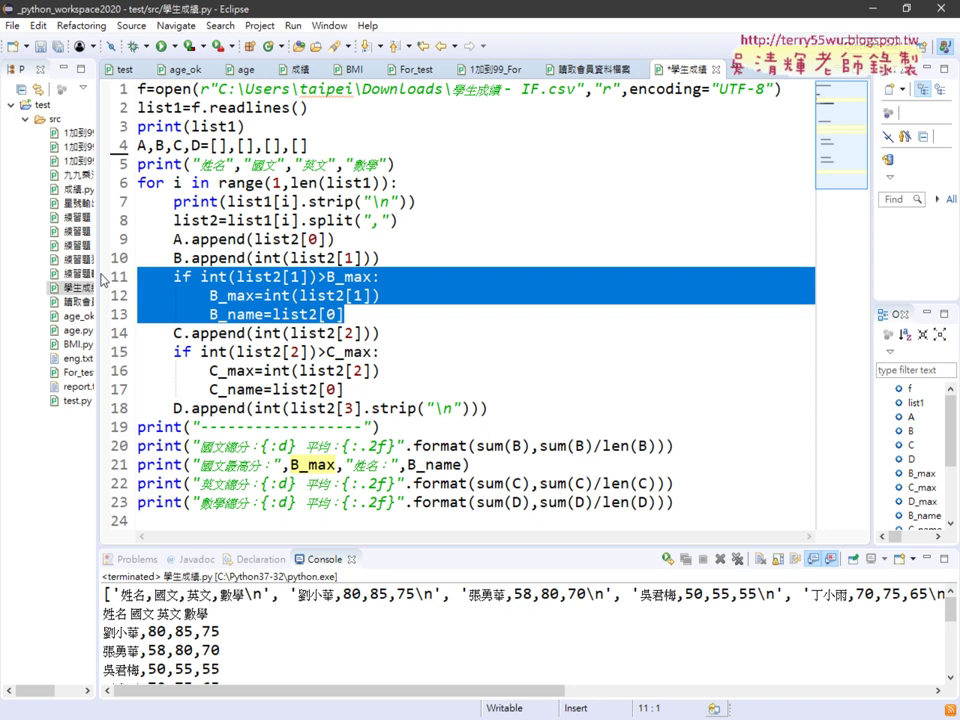
{"action": "key", "text": "Delete"}
{"action": "key", "text": "Delete"}
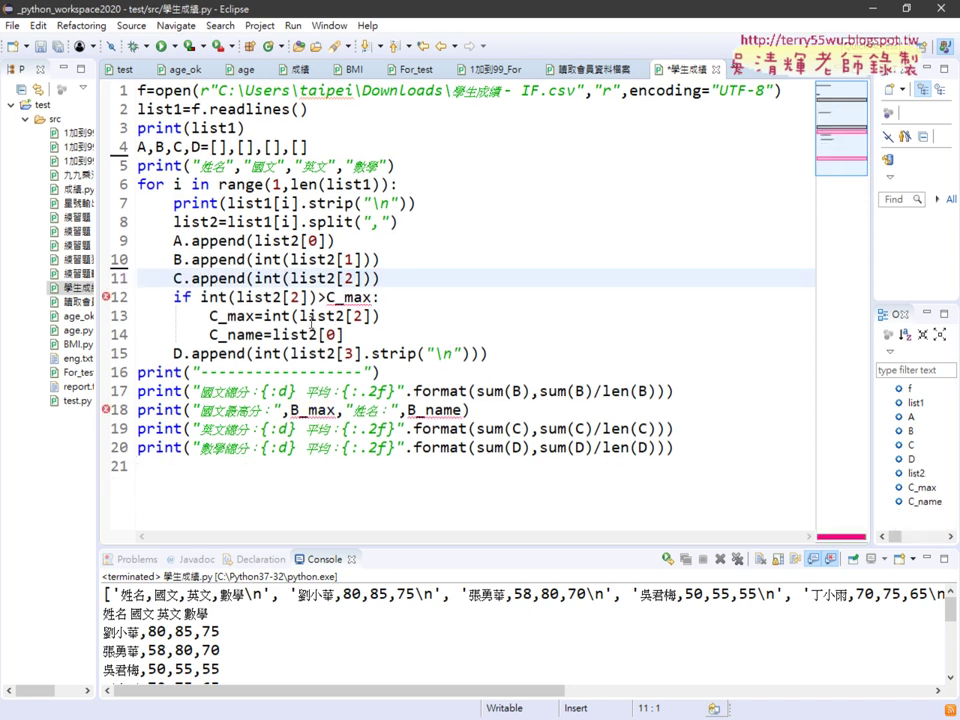
{"action": "mouse_move", "coordinate": [345, 334]}
{"action": "left_mouse_down"}
{"action": "mouse_move", "coordinate": [355, 353]}
{"action": "mouse_move", "coordinate": [136, 314]}
{"action": "mouse_move", "coordinate": [104, 297]}
{"action": "left_mouse_up"}
{"action": "key", "text": "Delete"}
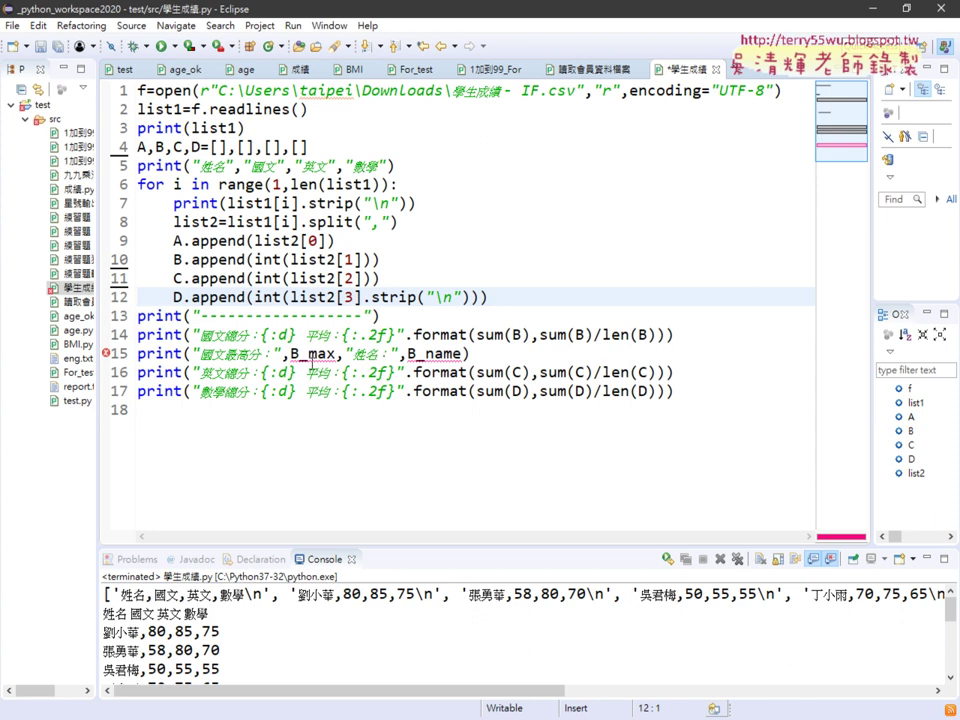
Replace B_max with max(B) in line 15's print statement
{"action": "left_click_drag", "start_coordinate": [306, 355], "coordinate": [291, 355]}
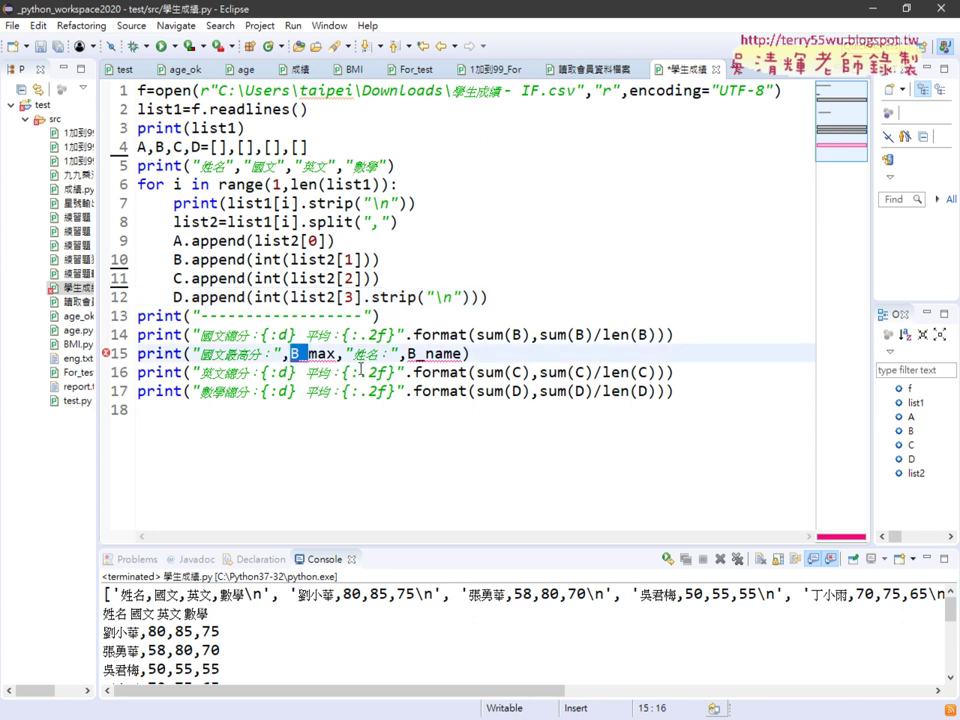
{"action": "key", "text": "Delete"}
{"action": "key", "text": "Right"}
{"action": "key", "text": "Right"}
{"action": "key", "text": "Right"}
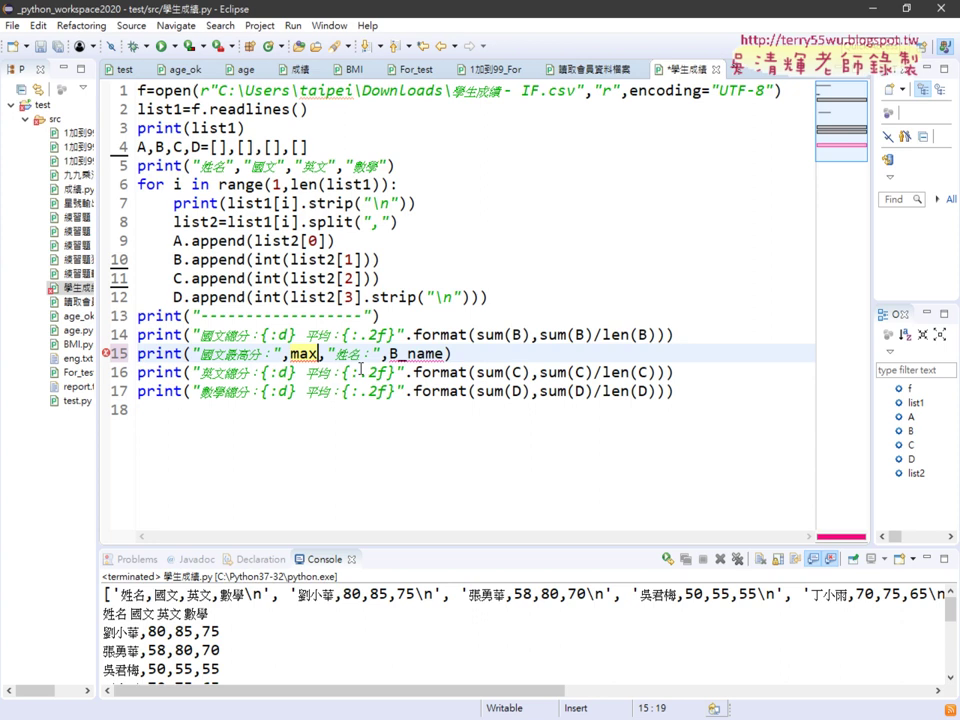
{"action": "type", "text": "("}
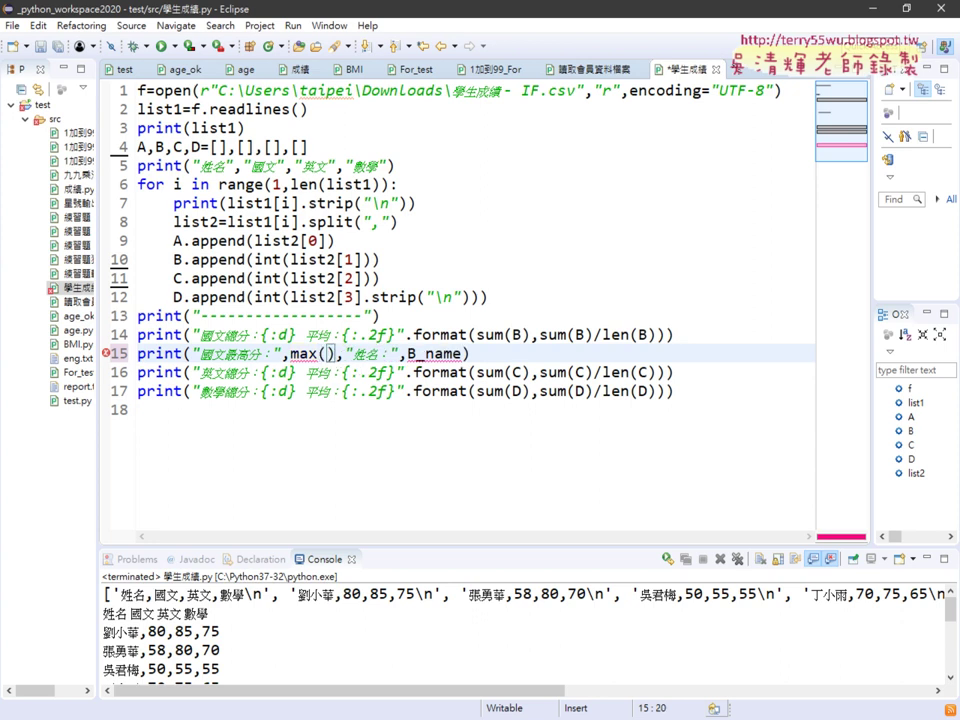
{"action": "type", "text": "B"}
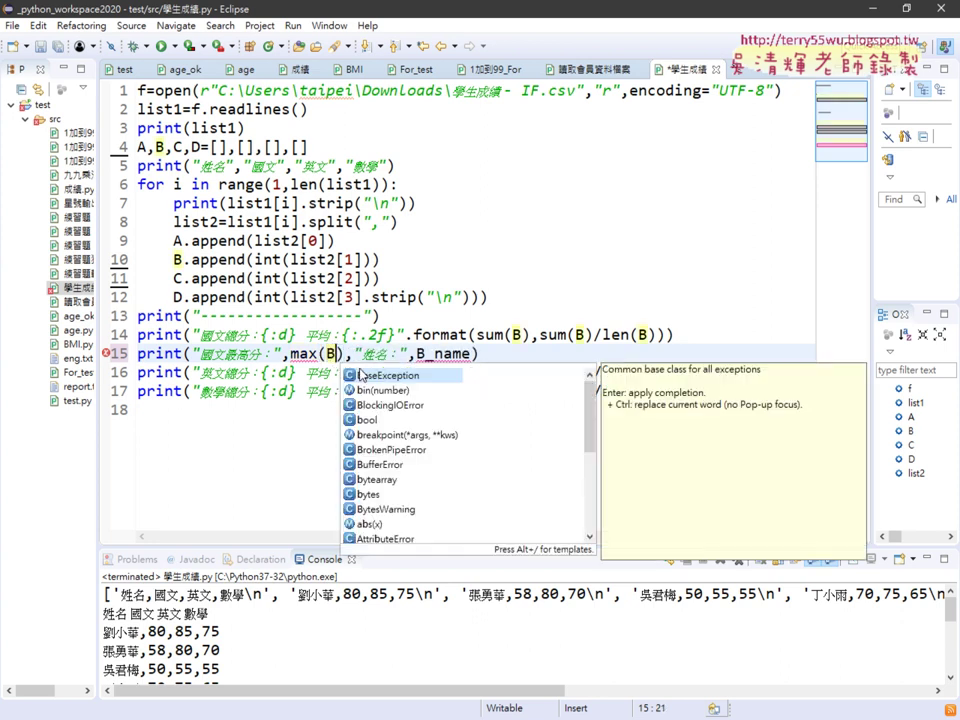
{"action": "left_click", "coordinate": [300, 335]}
Replace B_name with A[B.index(max(B))], copying max(B) into the index call
{"action": "left_click_drag", "start_coordinate": [200, 354], "coordinate": [338, 354]}
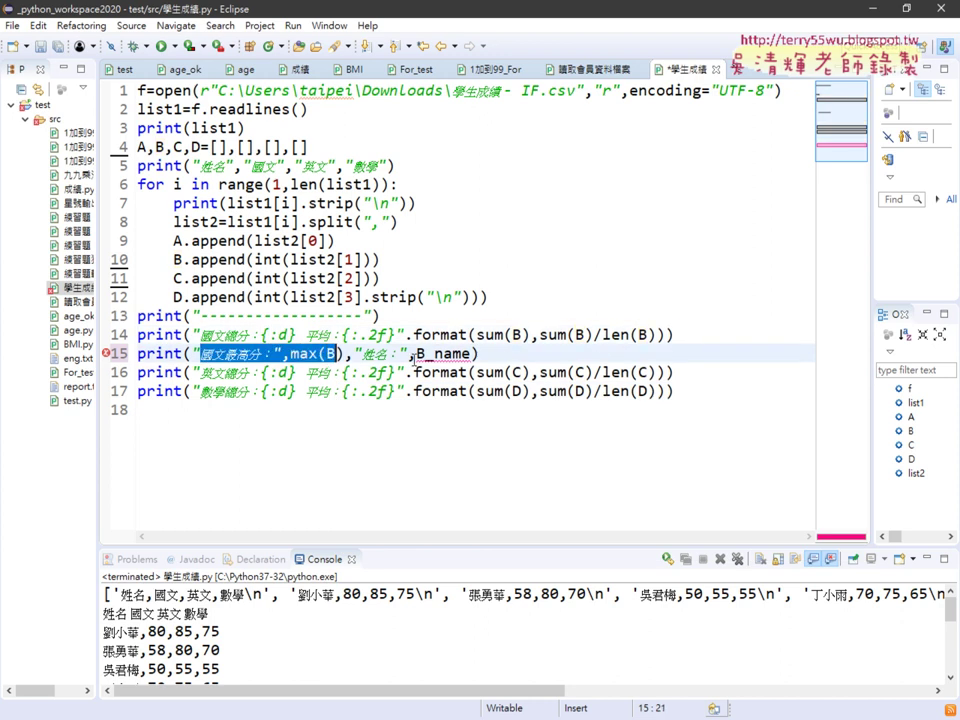
{"action": "left_click_drag", "start_coordinate": [414, 354], "coordinate": [476, 354]}
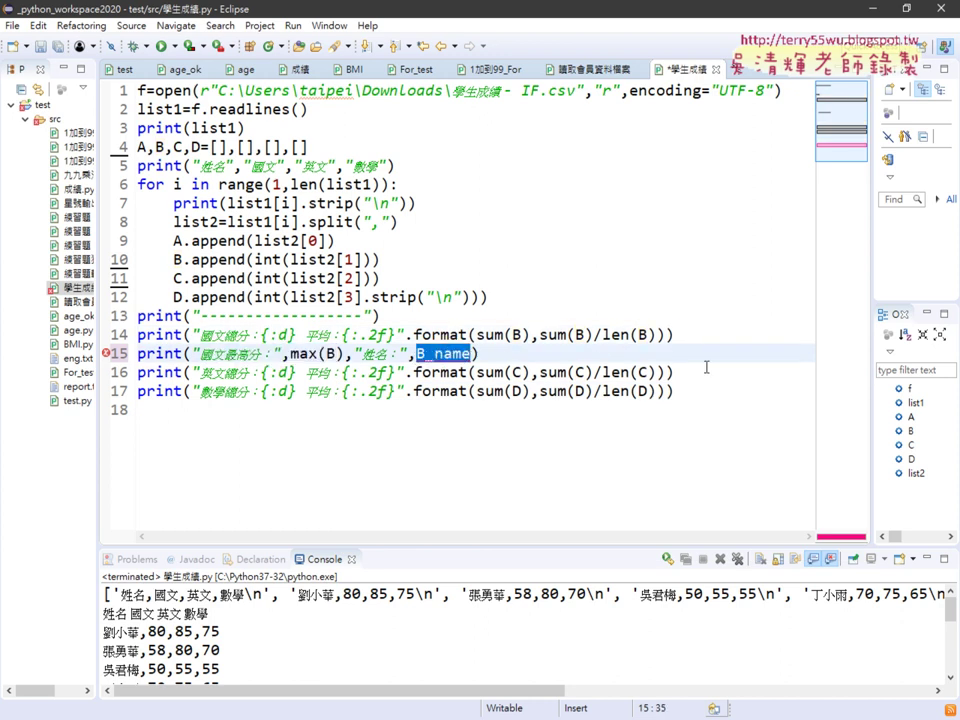
{"action": "key", "text": "BackSpace"}
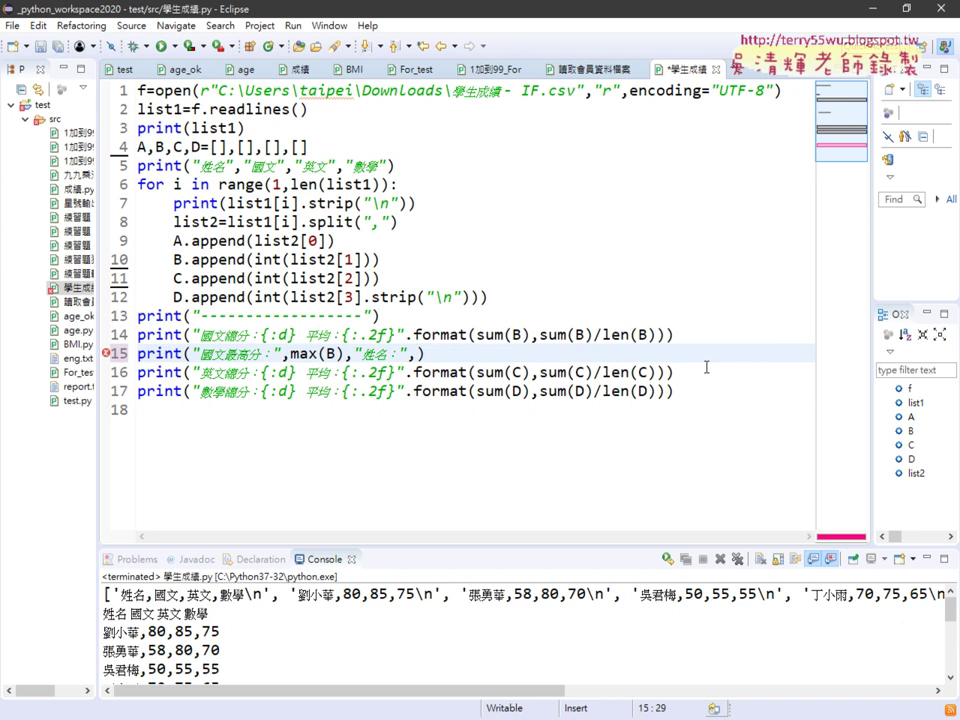
{"action": "type", "text": "A"}
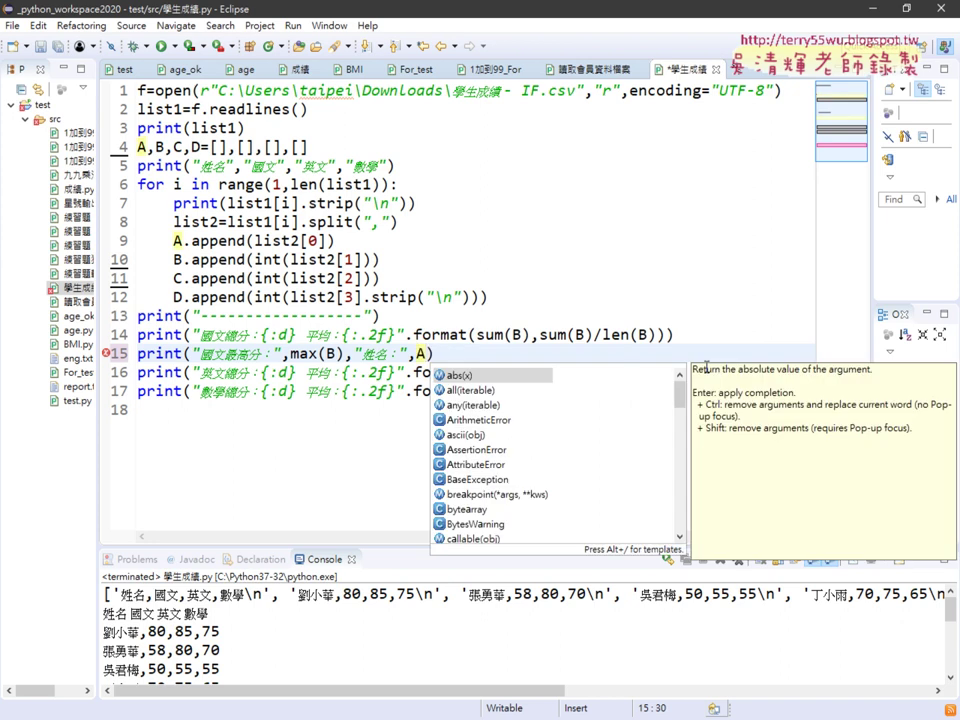
{"action": "type", "text": "["}
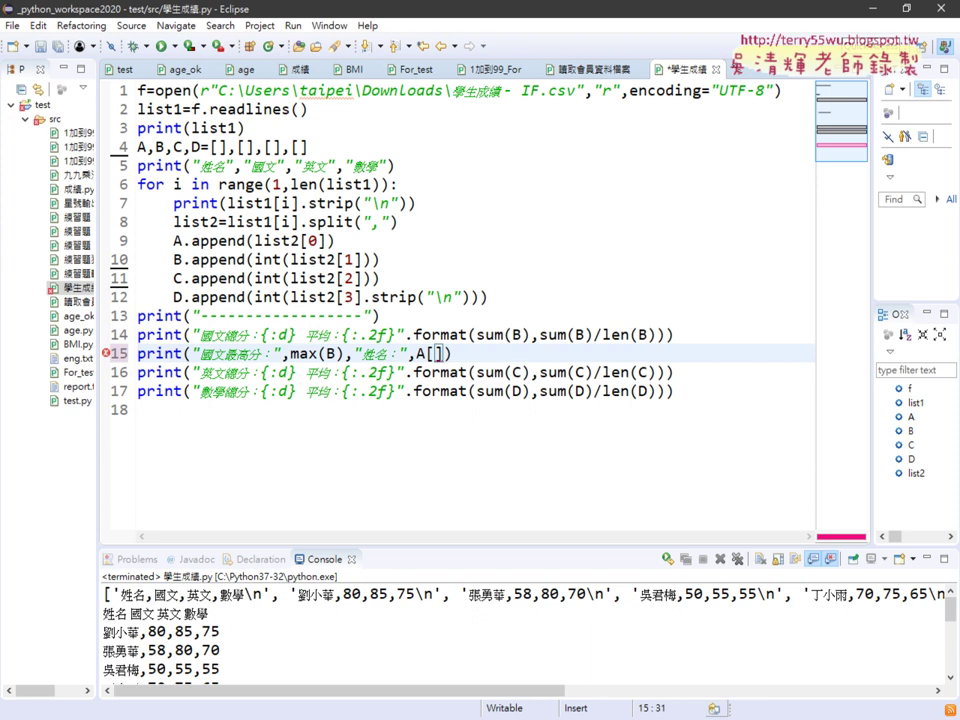
{"action": "type", "text": "B"}
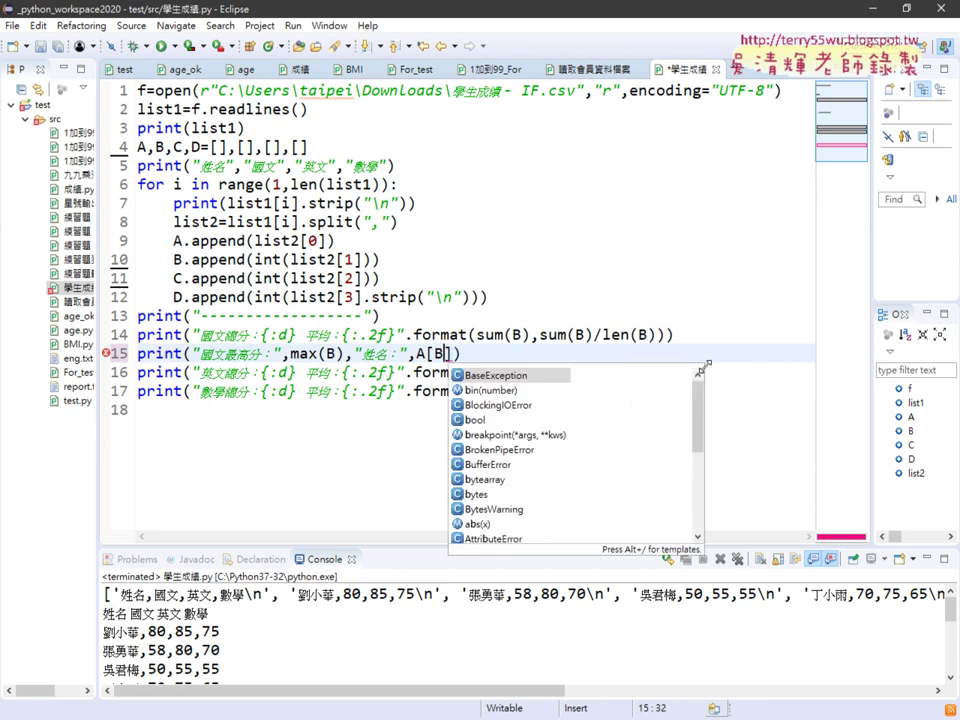
{"action": "type", "text": "."}
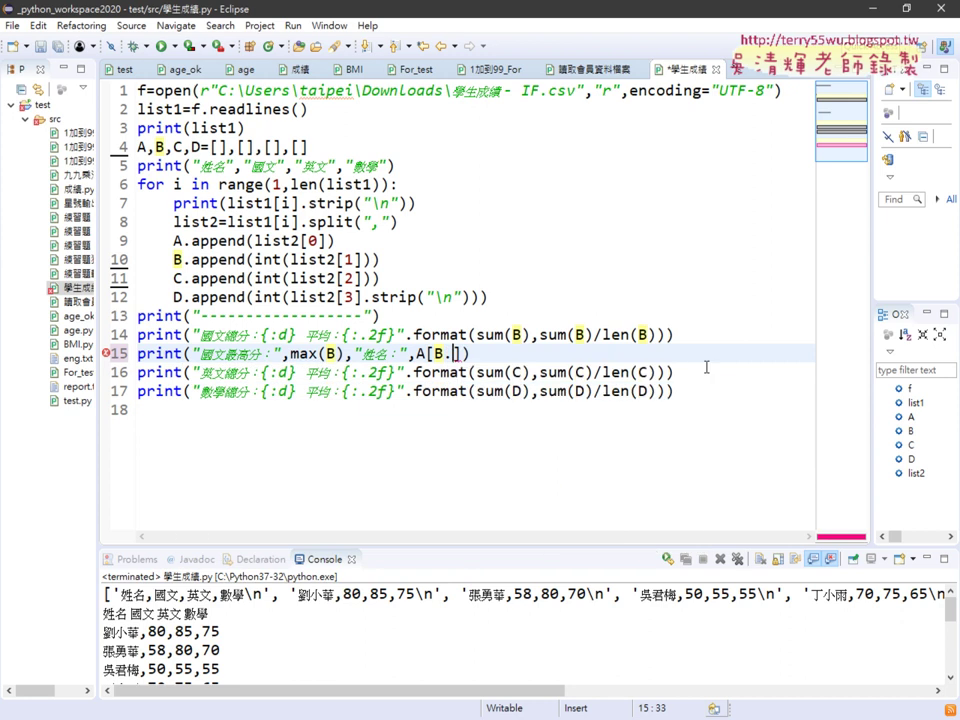
{"action": "type", "text": "inde"}
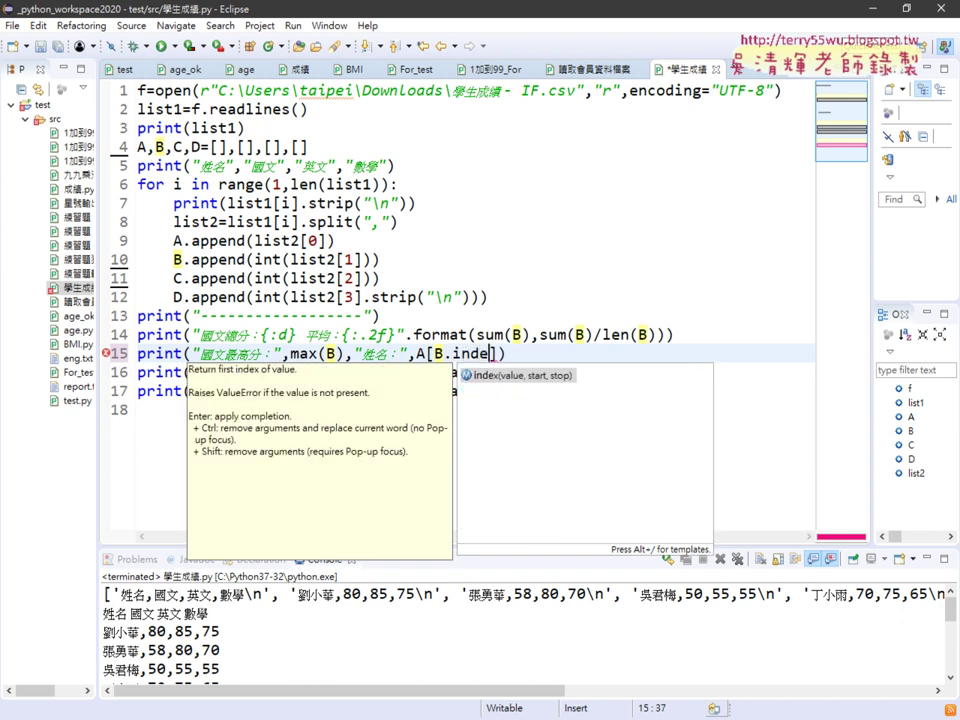
{"action": "type", "text": "x"}
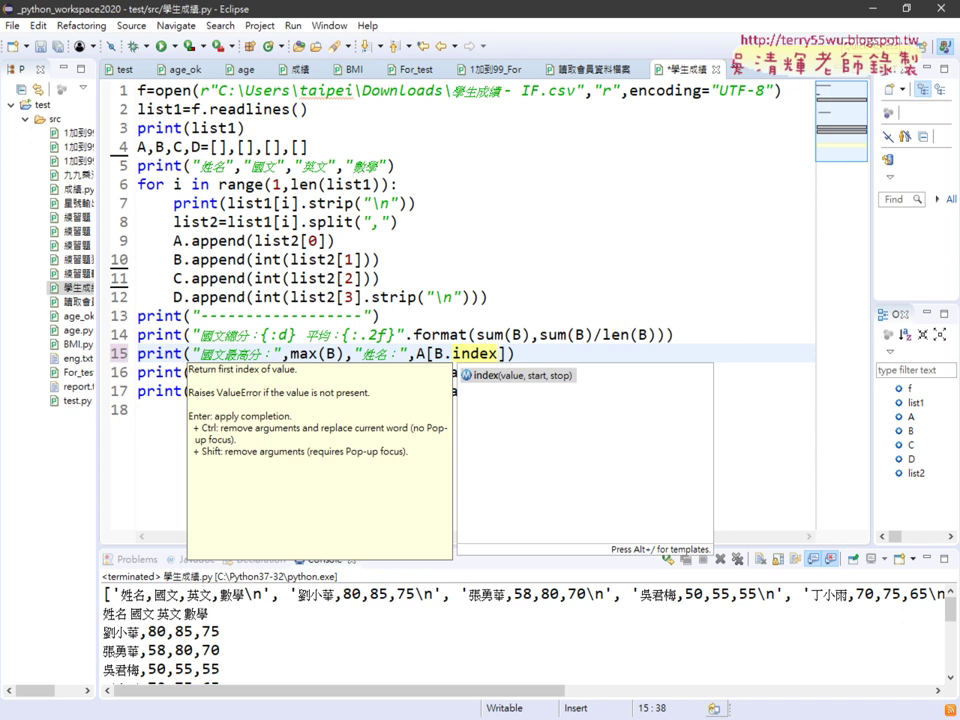
{"action": "type", "text": "("}
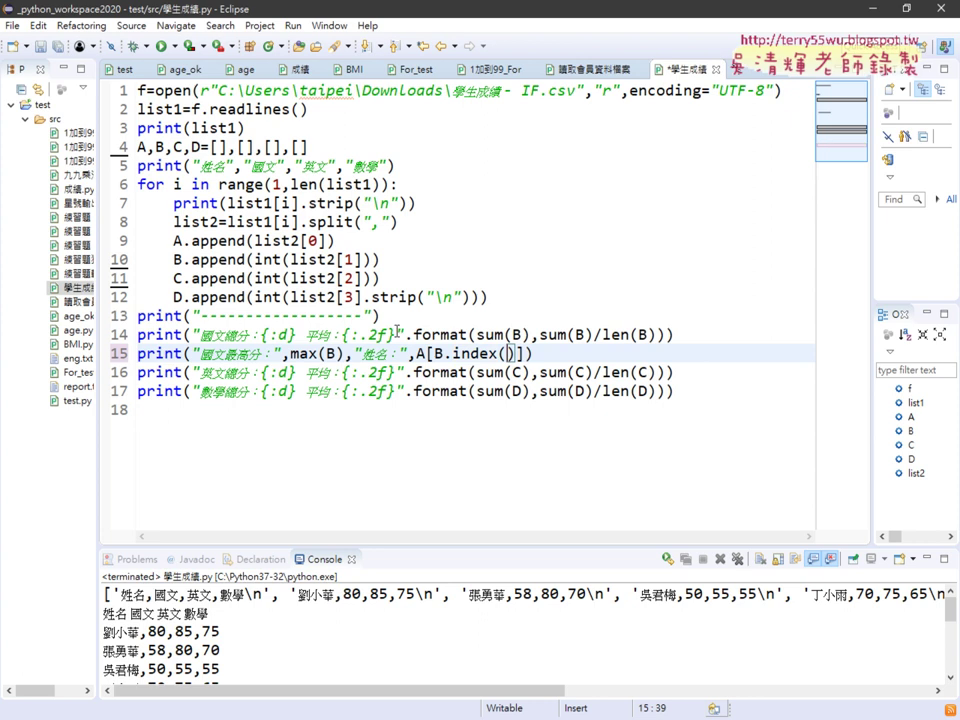
{"action": "left_click_drag", "start_coordinate": [345, 354], "coordinate": [291, 354]}
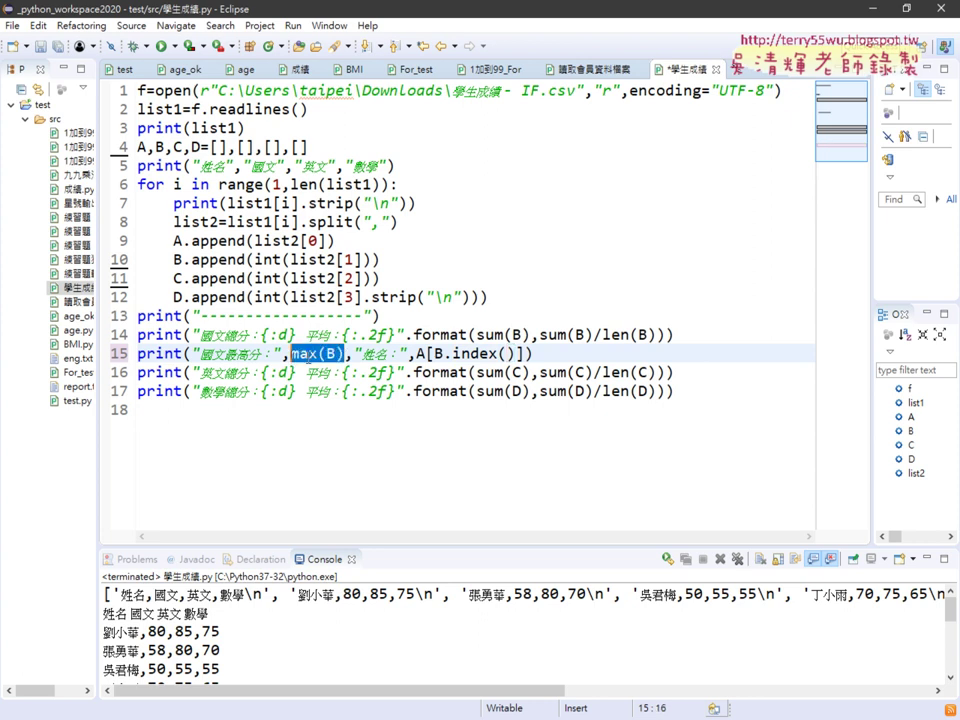
{"action": "key", "text": "ctrl+c"}
{"action": "left_click", "coordinate": [507, 354]}
{"action": "key", "text": "ctrl+v"}
{"action": "key", "text": "End"}
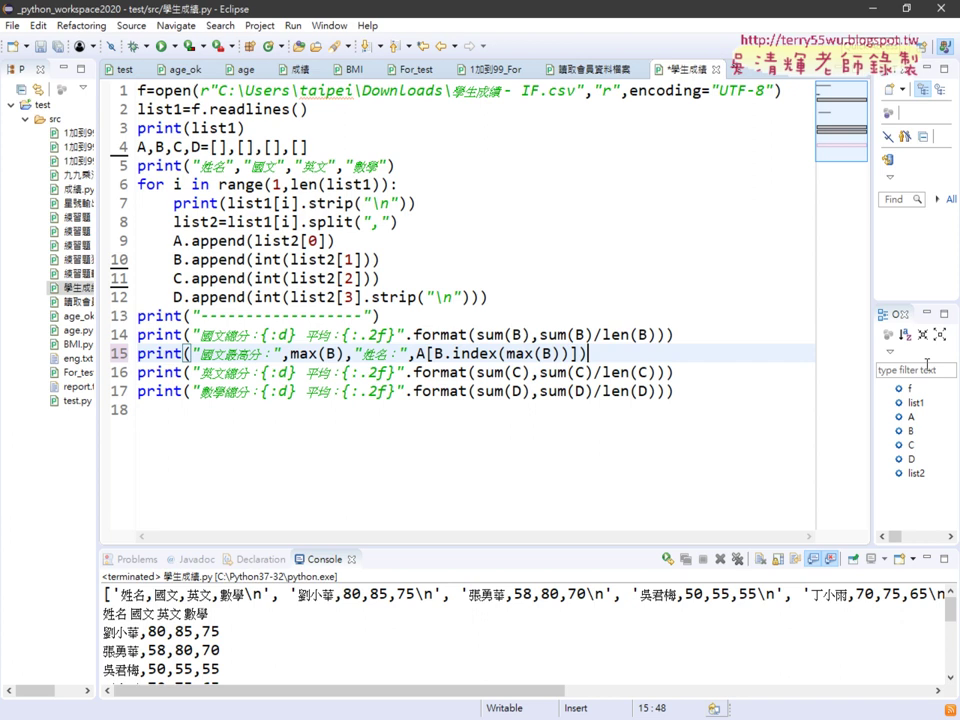
Copy line 15's top-score statement to new line 17, changing every B to C for 英文
{"action": "left_click", "coordinate": [702, 371]}
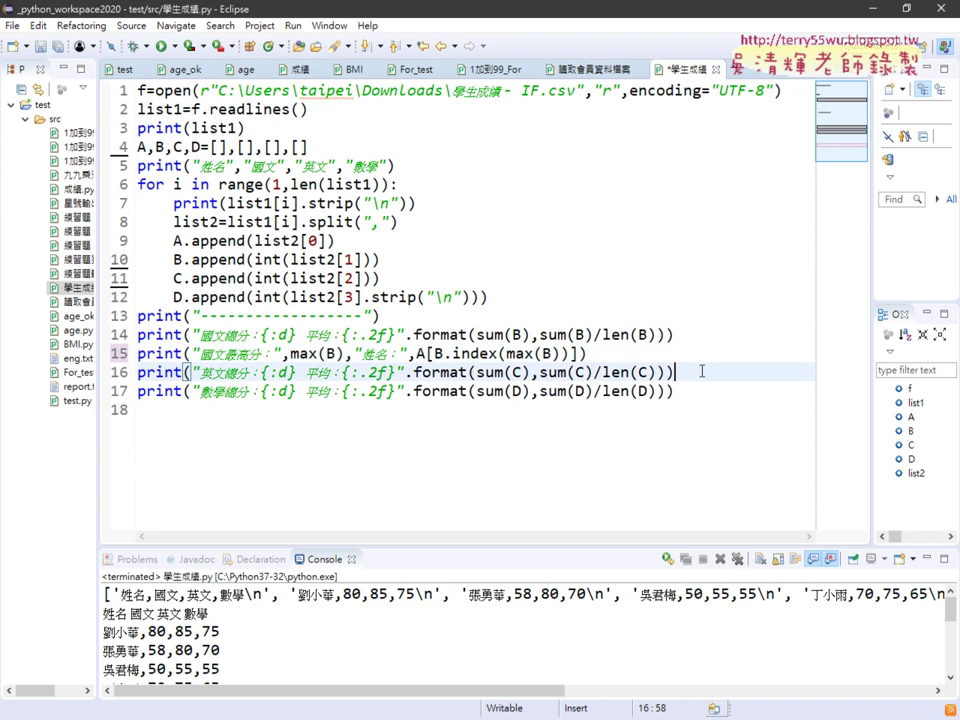
{"action": "key", "text": "Return"}
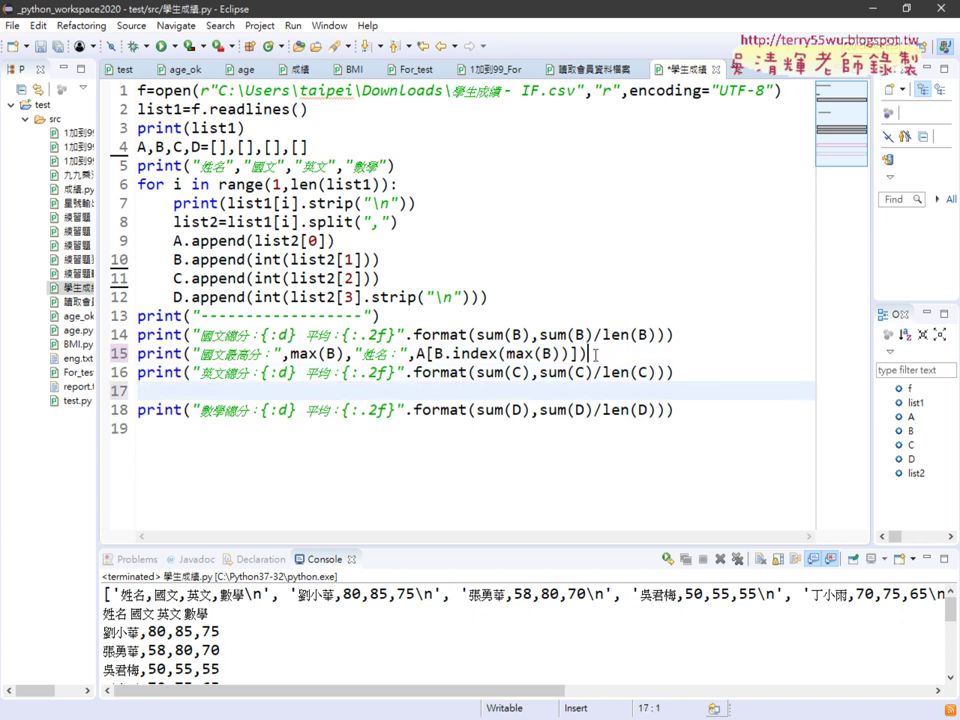
{"action": "left_click_drag", "start_coordinate": [596, 354], "coordinate": [137, 354]}
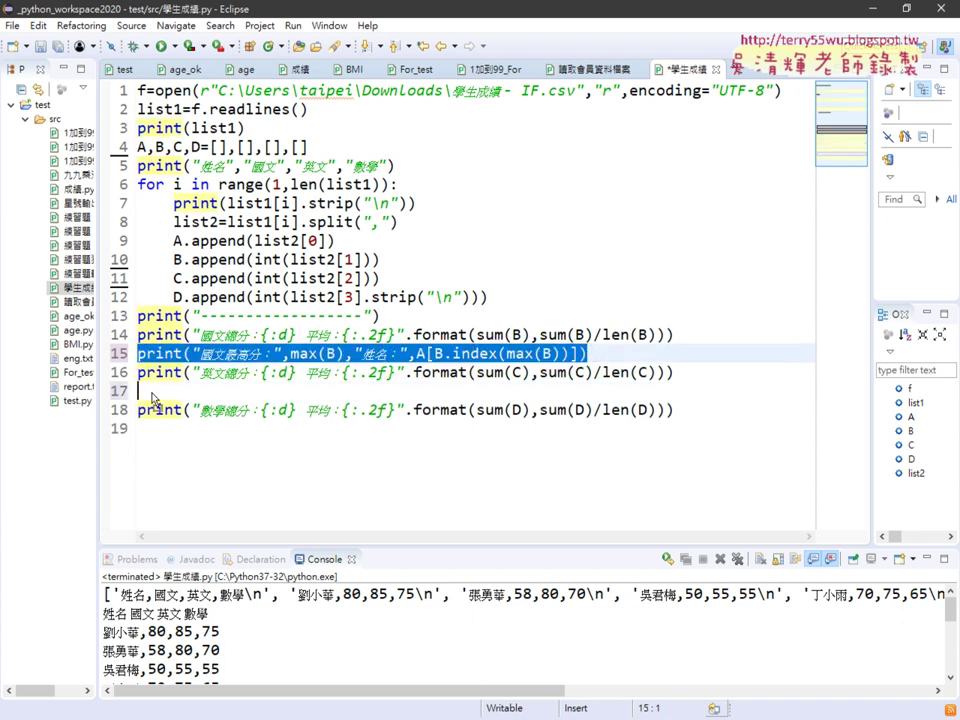
{"action": "left_click_drag", "start_coordinate": [300, 354], "coordinate": [137, 391]}
{"action": "left_click", "coordinate": [327, 391]}
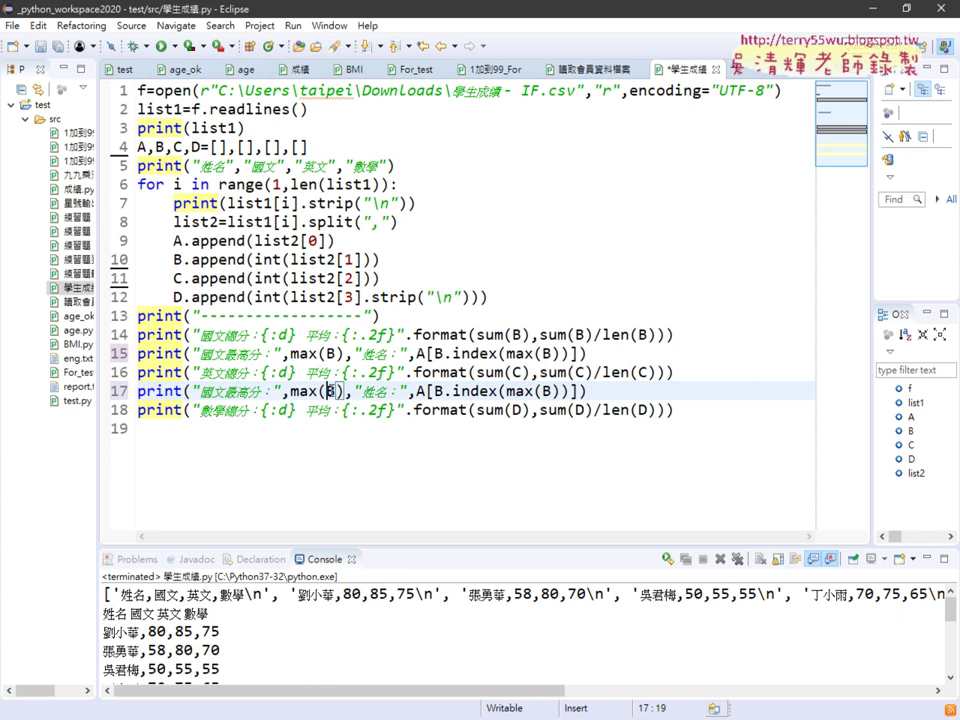
{"action": "double_click", "coordinate": [329, 391]}
{"action": "type", "text": "C"}
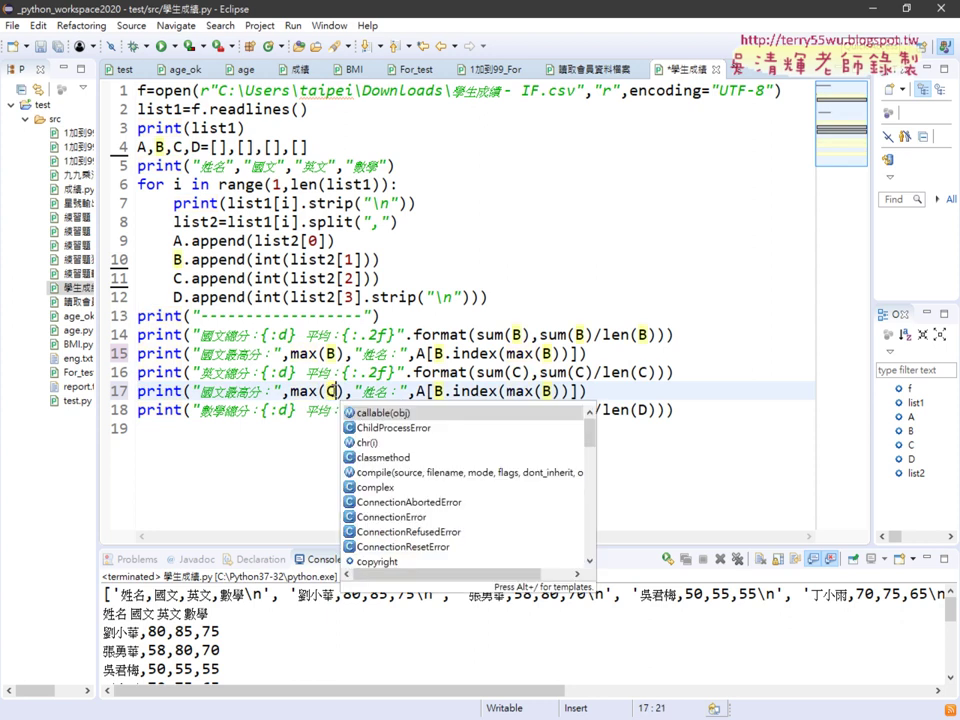
{"action": "key", "text": "Escape"}
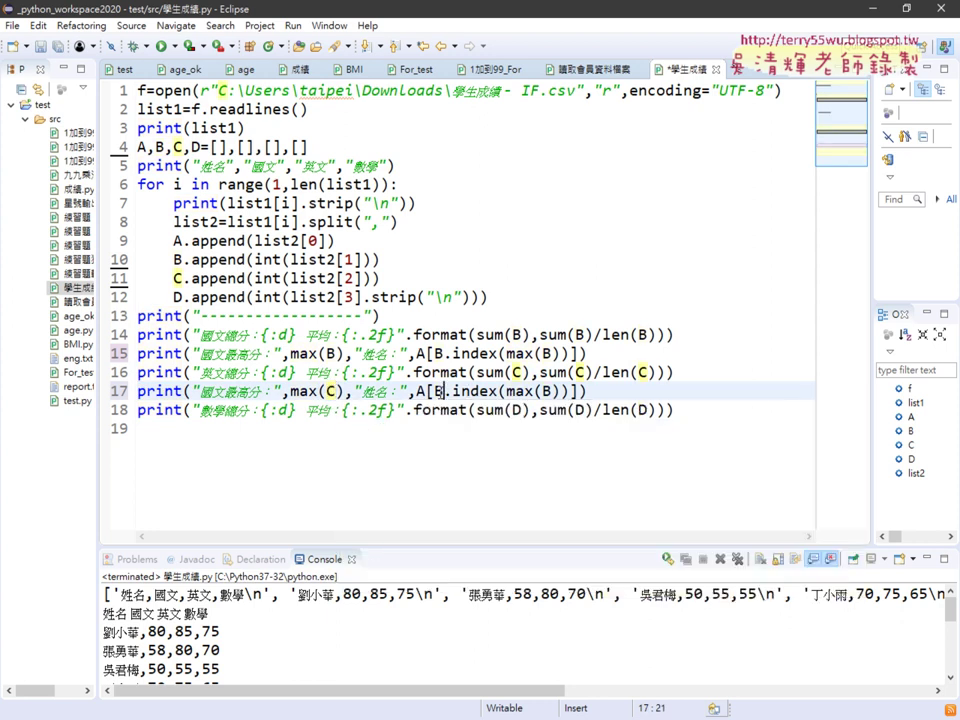
{"action": "double_click", "coordinate": [441, 391]}
{"action": "type", "text": "C"}
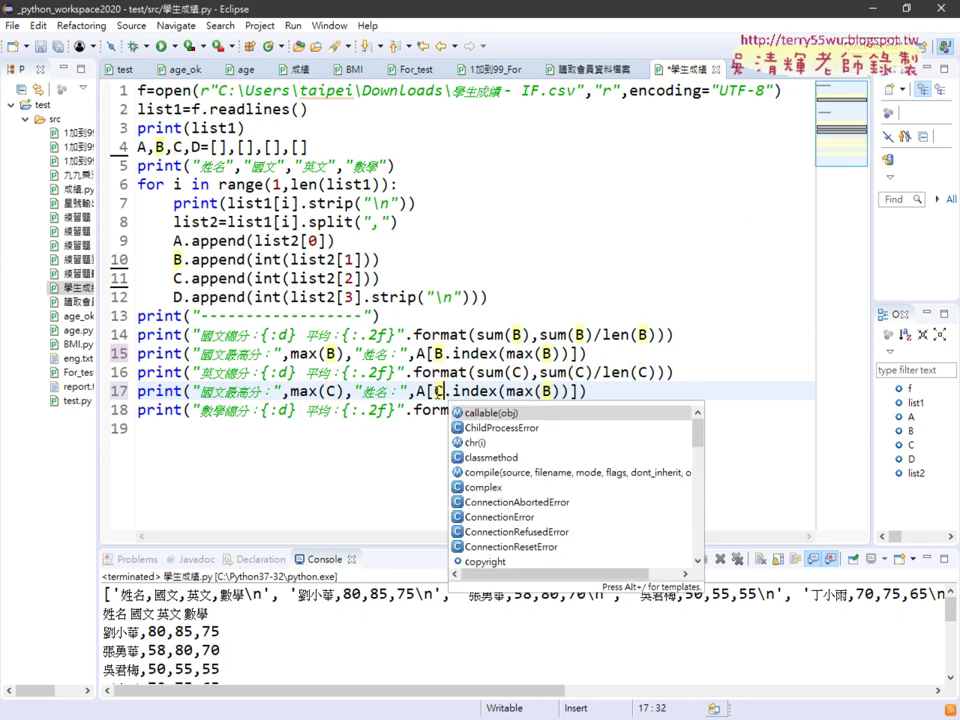
{"action": "double_click", "coordinate": [547, 391]}
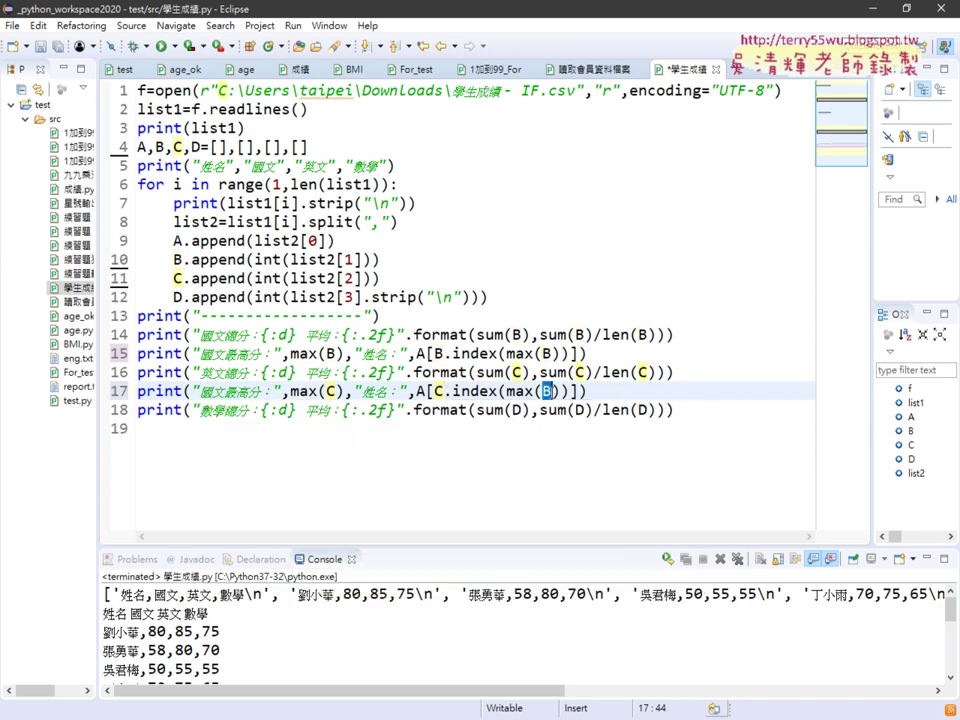
{"action": "type", "text": "C"}
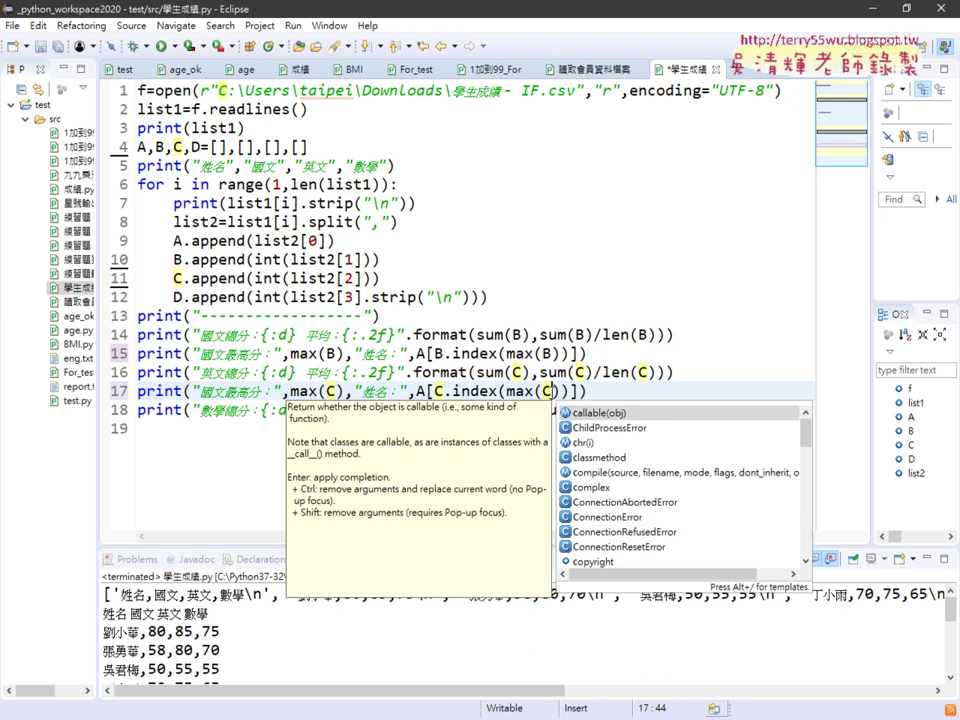
Paste the statement onto line 19 and replace each C with D for 數學
{"action": "left_click_drag", "start_coordinate": [588, 391], "coordinate": [138, 392]}
{"action": "left_click", "coordinate": [169, 427]}
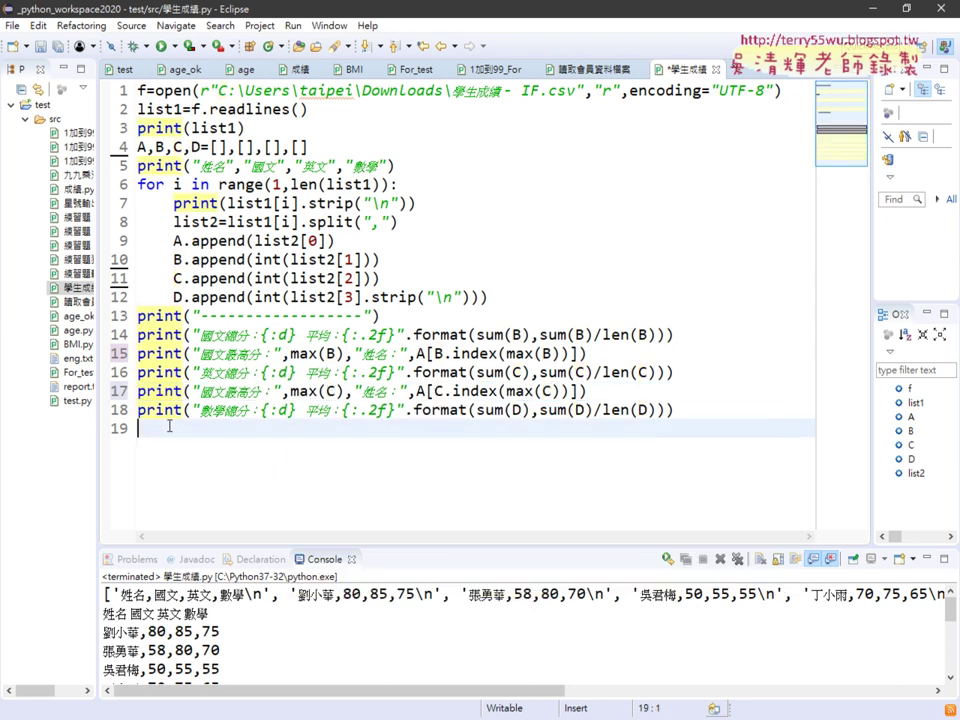
{"action": "key", "text": "ctrl+v"}
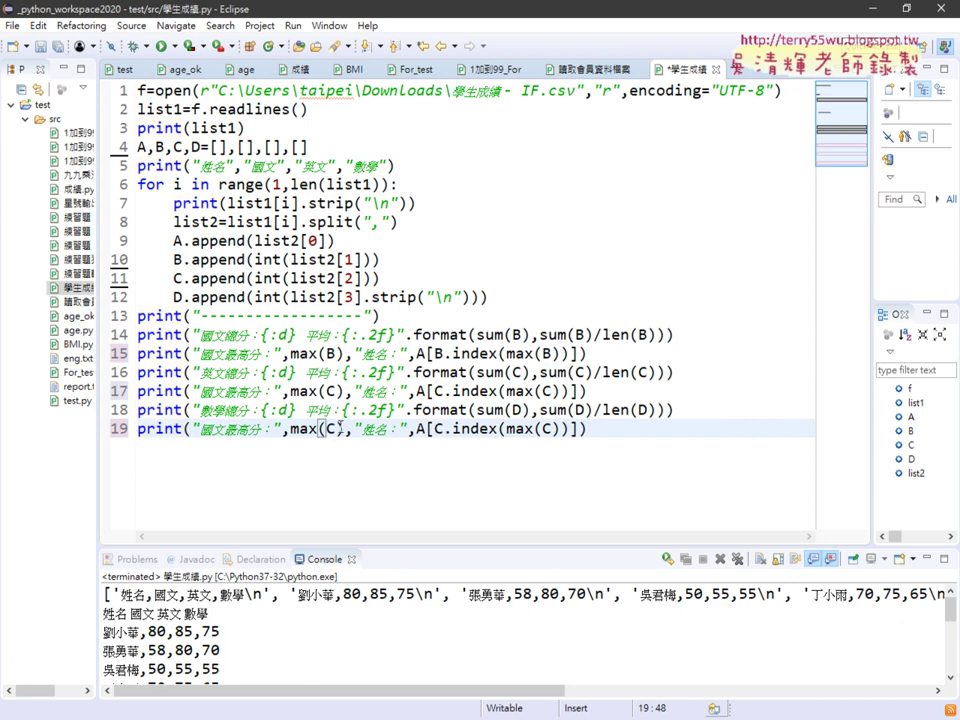
{"action": "double_click", "coordinate": [337, 428]}
{"action": "key", "text": "Right"}
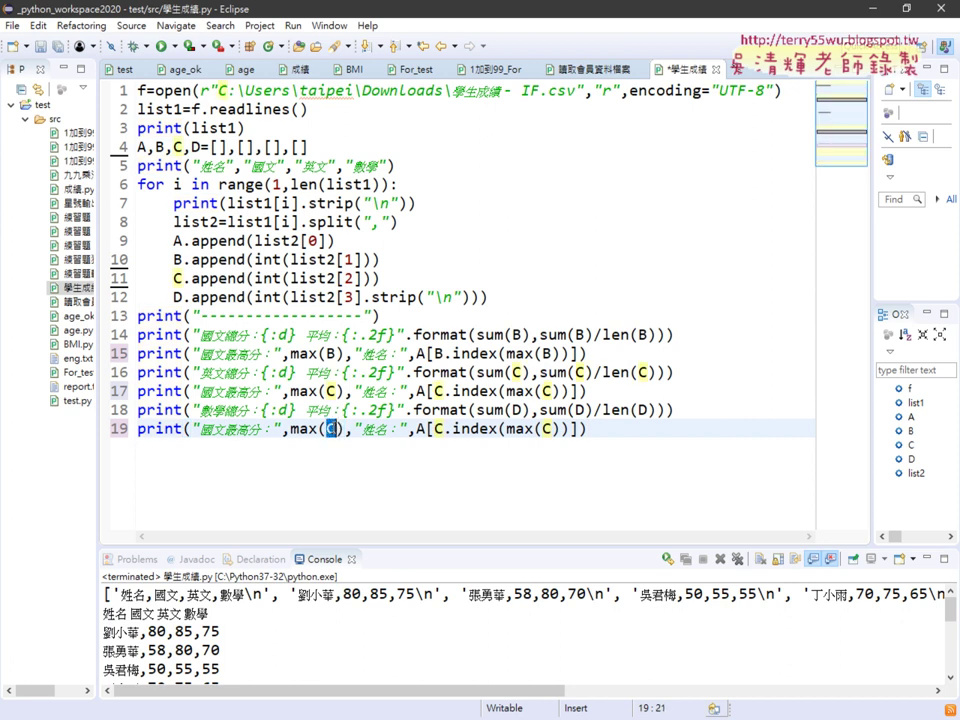
{"action": "key", "text": "BackSpace"}
{"action": "type", "text": "D"}
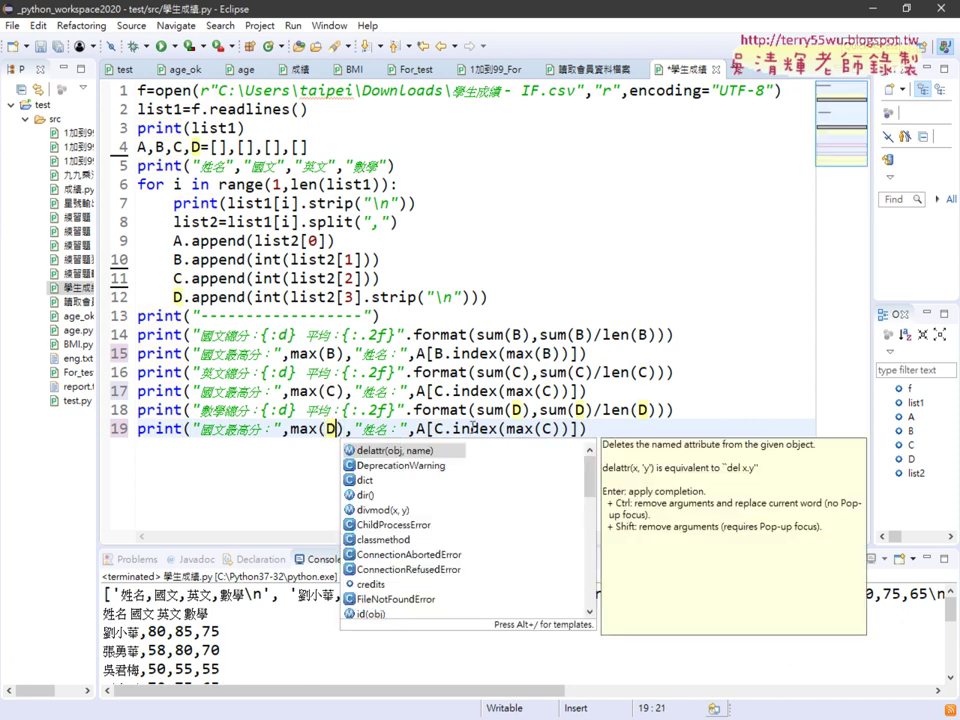
{"action": "left_click", "coordinate": [435, 428]}
{"action": "type", "text": "D"}
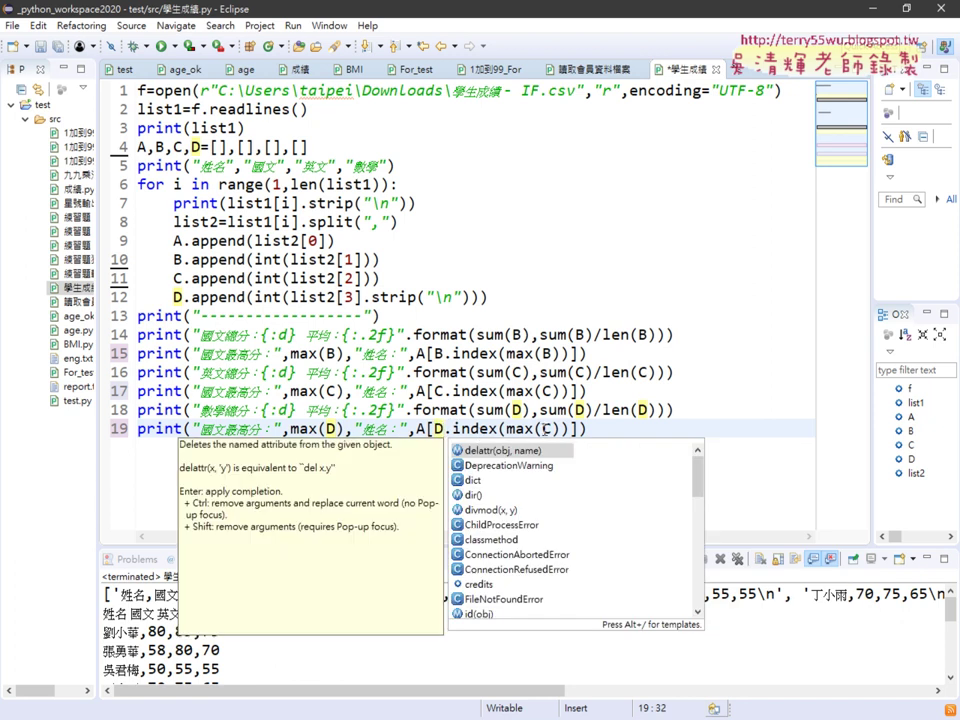
{"action": "double_click", "coordinate": [548, 428]}
{"action": "key", "text": "Right"}
{"action": "key", "text": "shift+Left"}
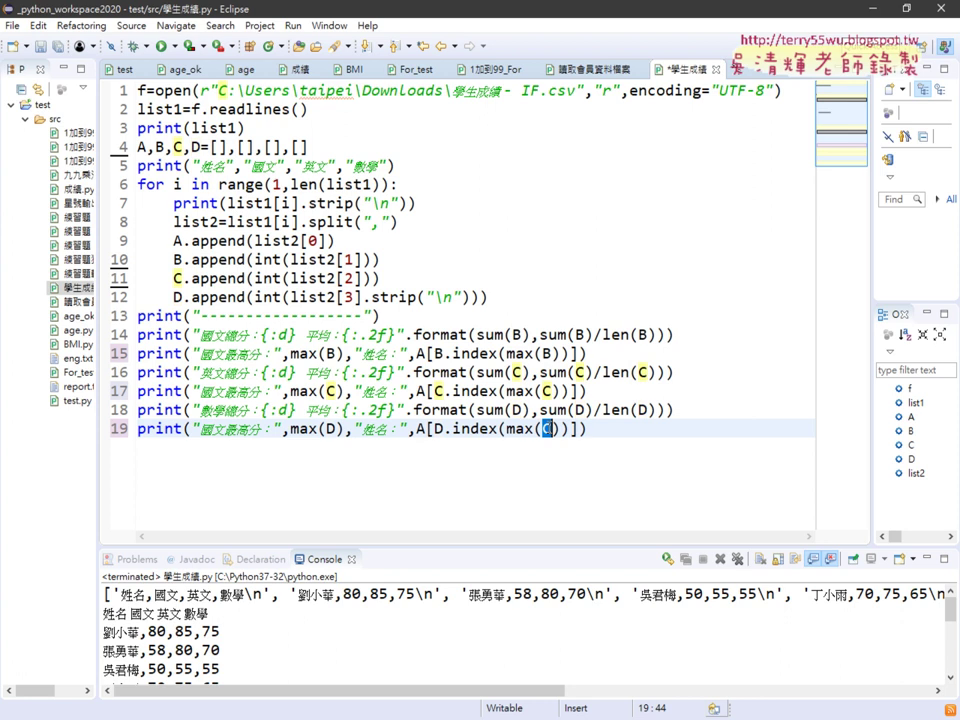
{"action": "type", "text": "D"}
Fix the labels: 國 becomes 英 on lines 16 and 17, and 國文 becomes 數學 on line 19
{"action": "left_click", "coordinate": [201, 391]}
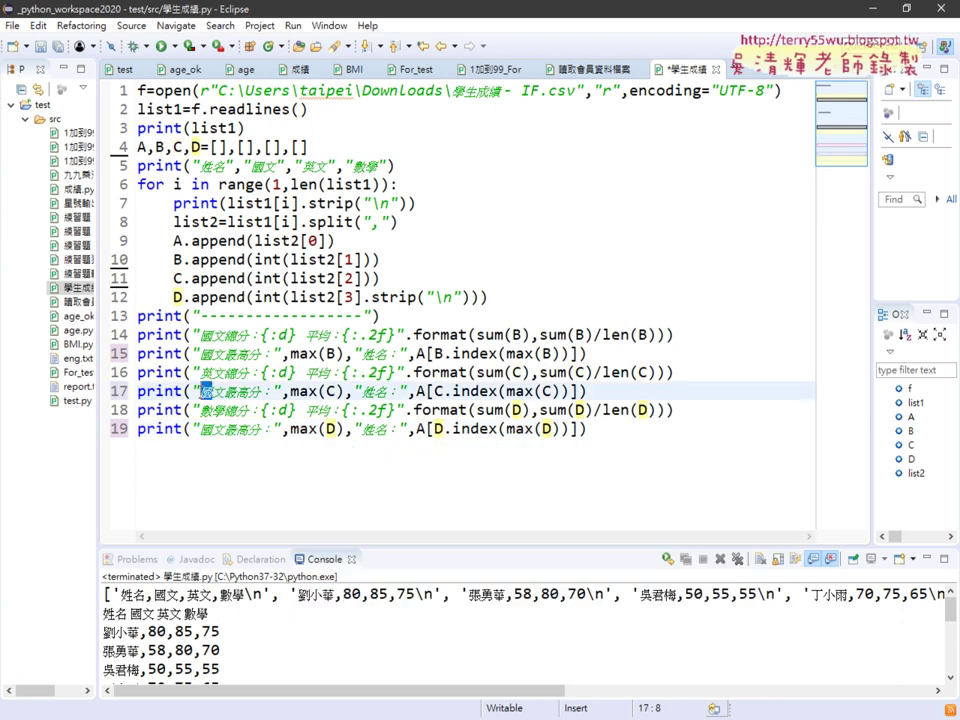
{"action": "left_click", "coordinate": [203, 372]}
{"action": "key", "text": "shift+Right"}
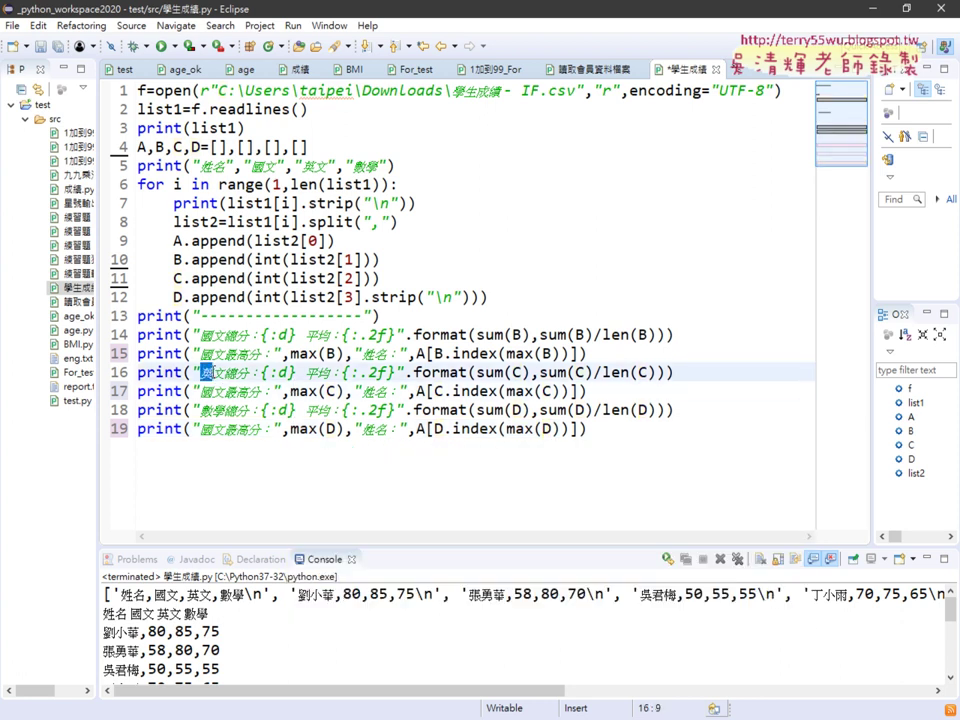
{"action": "type", "text": "英"}
{"action": "key", "text": "Down"}
{"action": "key", "text": "shift+Left"}
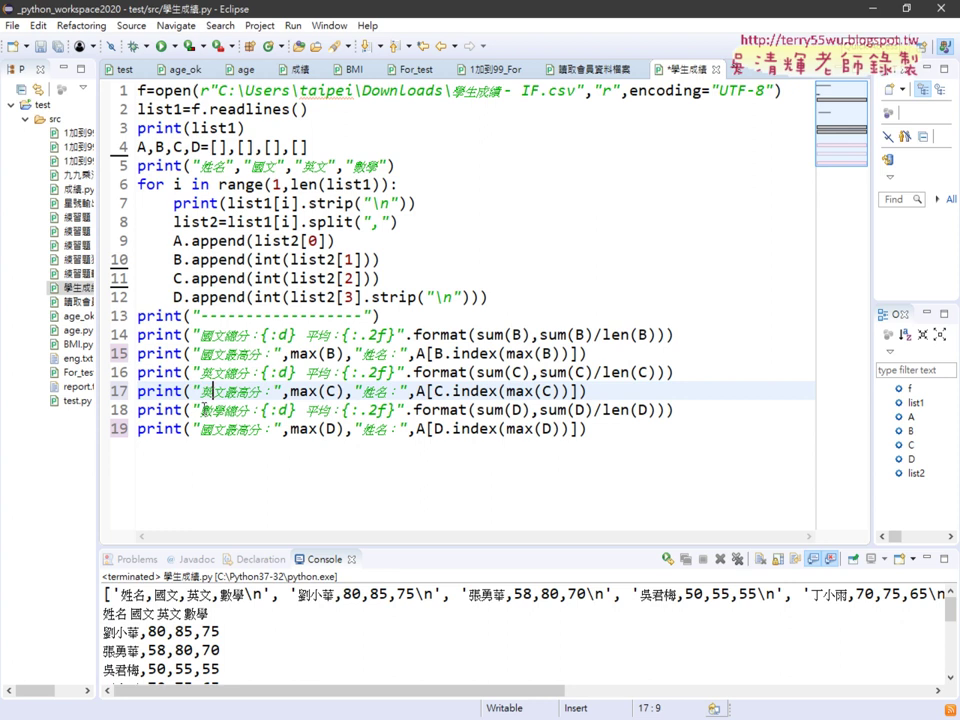
{"action": "type", "text": "英"}
{"action": "left_click_drag", "start_coordinate": [201, 410], "coordinate": [226, 410]}
{"action": "key", "text": "ctrl+c"}
{"action": "left_click_drag", "start_coordinate": [201, 429], "coordinate": [224, 429]}
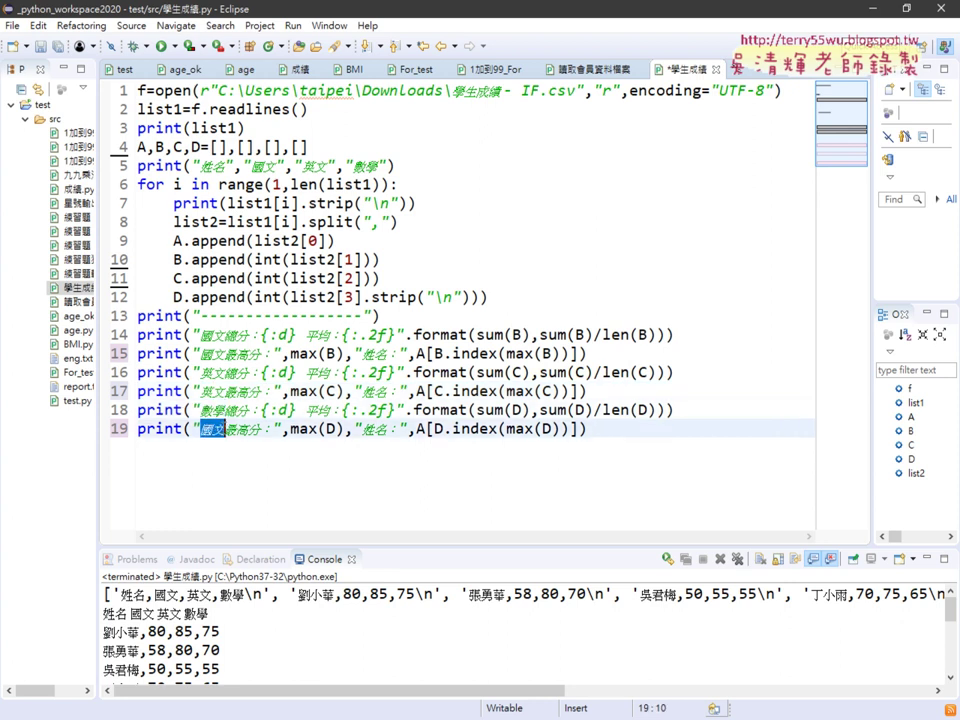
{"action": "key", "text": "ctrl+v"}
{"action": "left_click", "coordinate": [476, 334]}
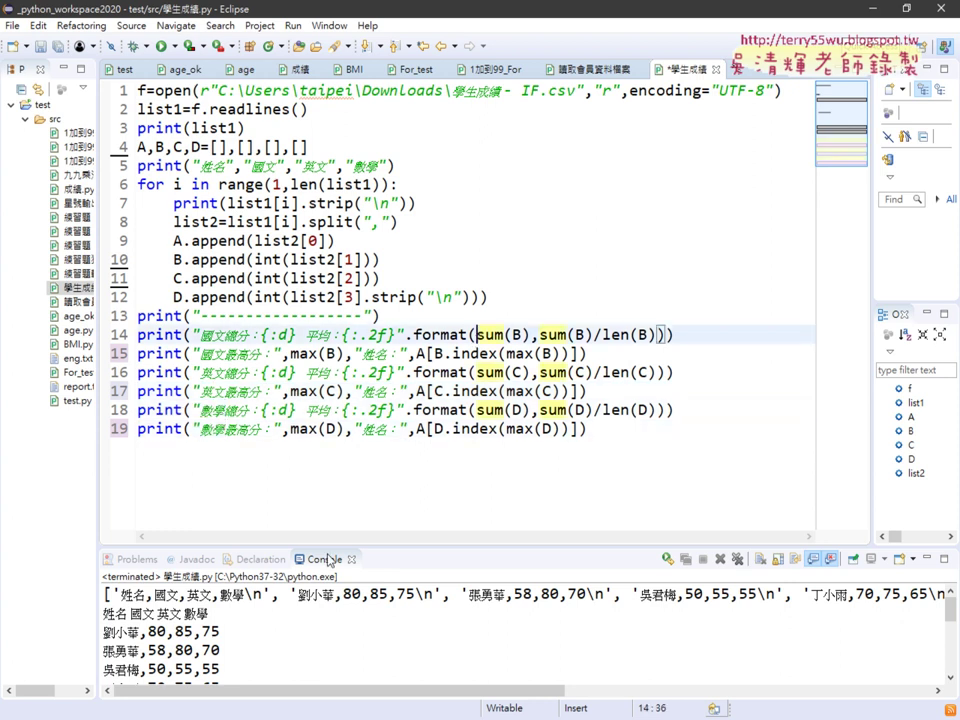
Save and run the script with Ctrl+F11, enlarge the Console, and select its total and top-score output
{"action": "left_click_drag", "start_coordinate": [300, 542], "coordinate": [300, 477]}
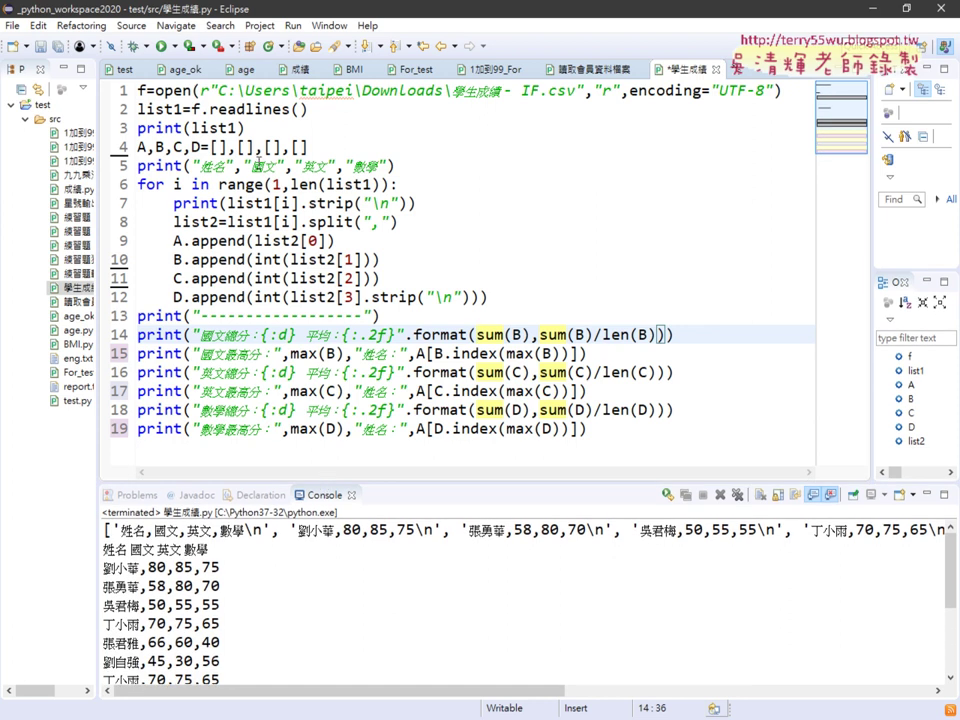
{"action": "mouse_move", "coordinate": [586, 354]}
{"action": "left_mouse_down"}
{"action": "mouse_move", "coordinate": [150, 335]}
{"action": "mouse_move", "coordinate": [137, 354]}
{"action": "left_mouse_up"}
{"action": "key", "text": "ctrl+F11"}
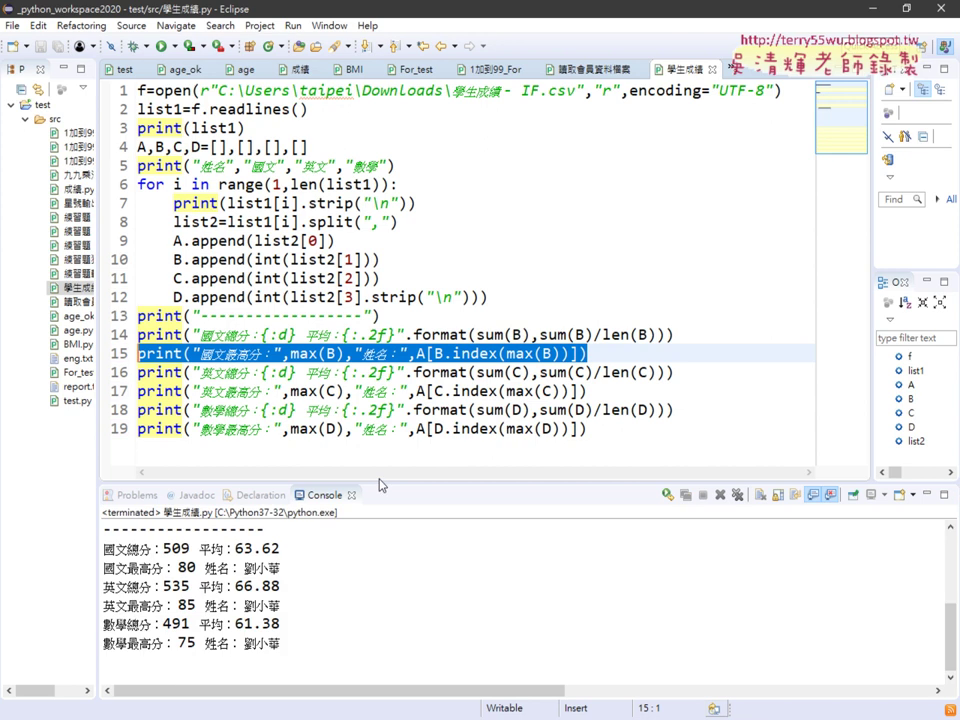
{"action": "left_click_drag", "start_coordinate": [290, 484], "coordinate": [400, 277]}
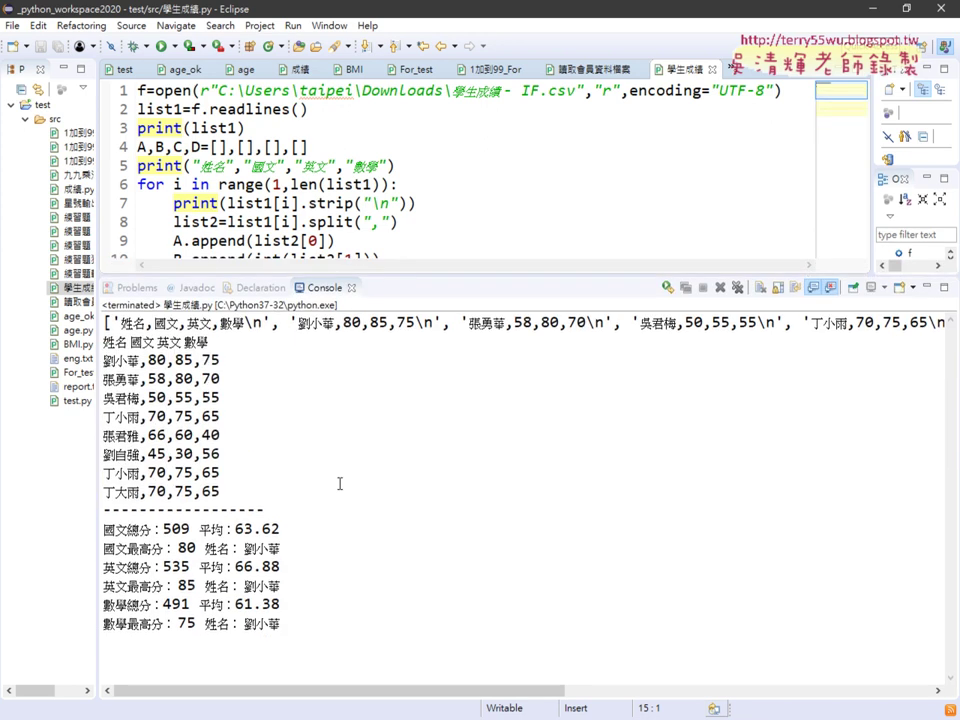
{"action": "mouse_move", "coordinate": [282, 626]}
{"action": "left_mouse_down"}
{"action": "mouse_move", "coordinate": [115, 548]}
{"action": "mouse_move", "coordinate": [103, 528]}
{"action": "left_mouse_up"}
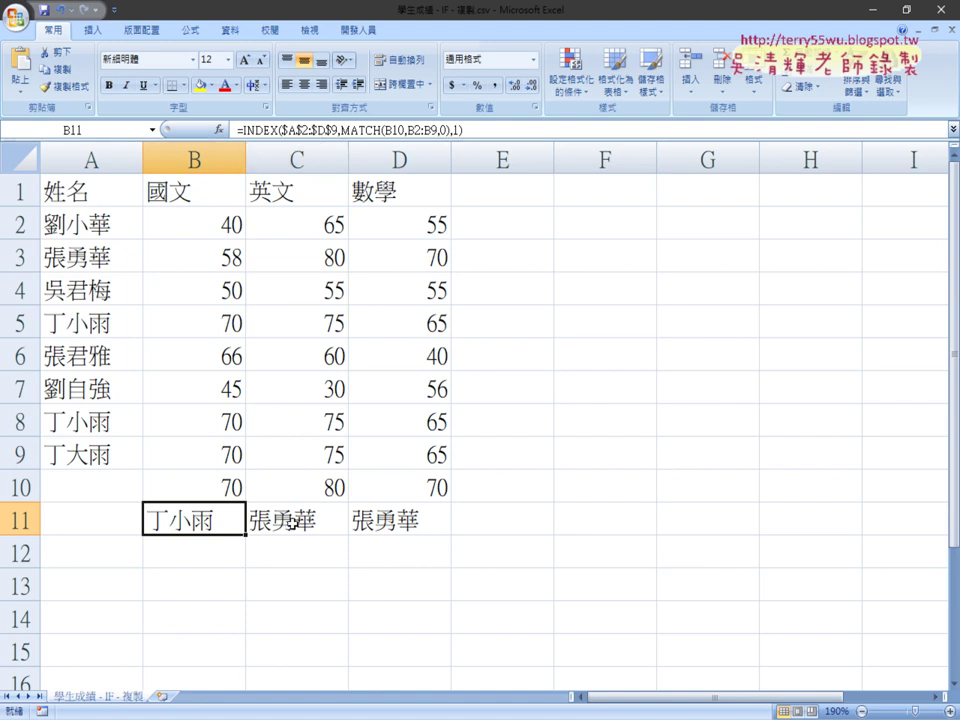
Show the Function Arguments for B11's INDEX formula in its array,row_num,column_num form
{"action": "left_click", "coordinate": [193, 485]}
{"action": "left_click", "coordinate": [212, 520]}
{"action": "left_click", "coordinate": [263, 130]}
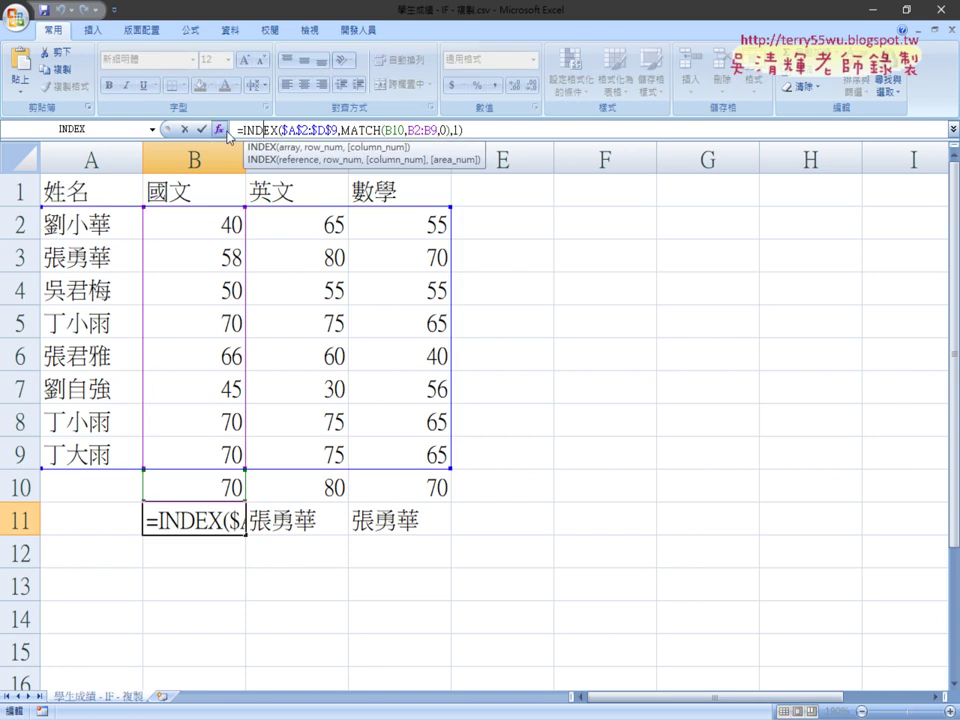
{"action": "left_click", "coordinate": [220, 130]}
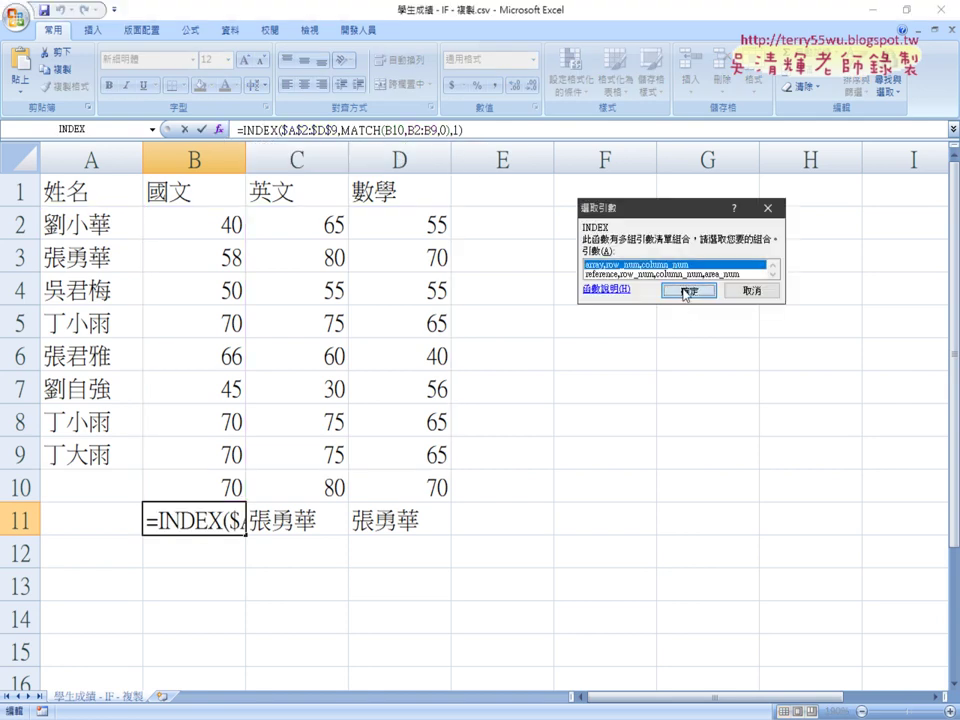
{"action": "left_click", "coordinate": [686, 291]}
{"action": "left_click_drag", "start_coordinate": [576, 174], "coordinate": [507, 225]}
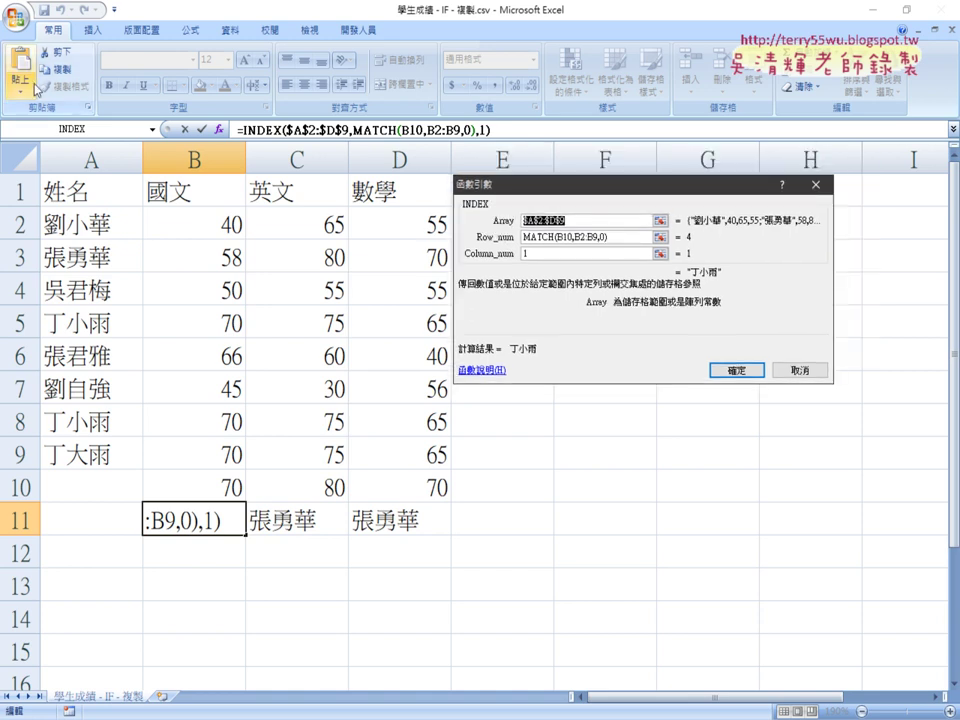